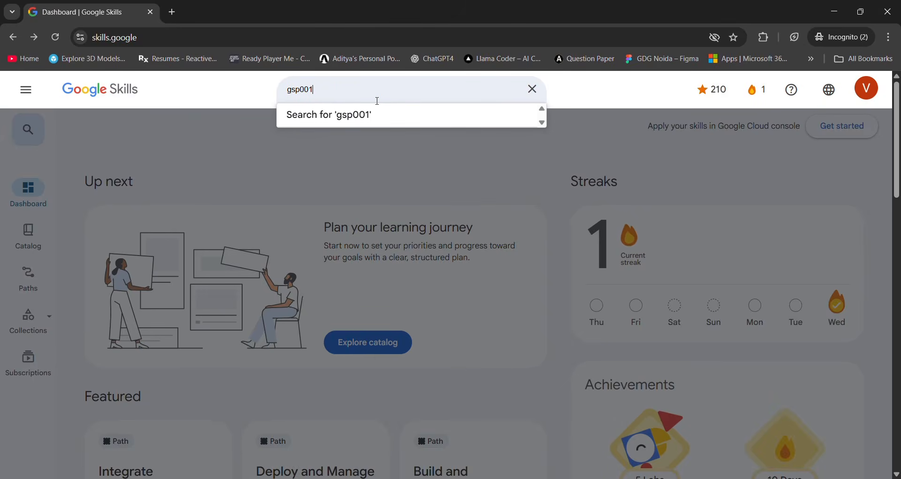
Search the catalog for gsp001 and open the "Create a Virtual Machine" lab
key(Return)
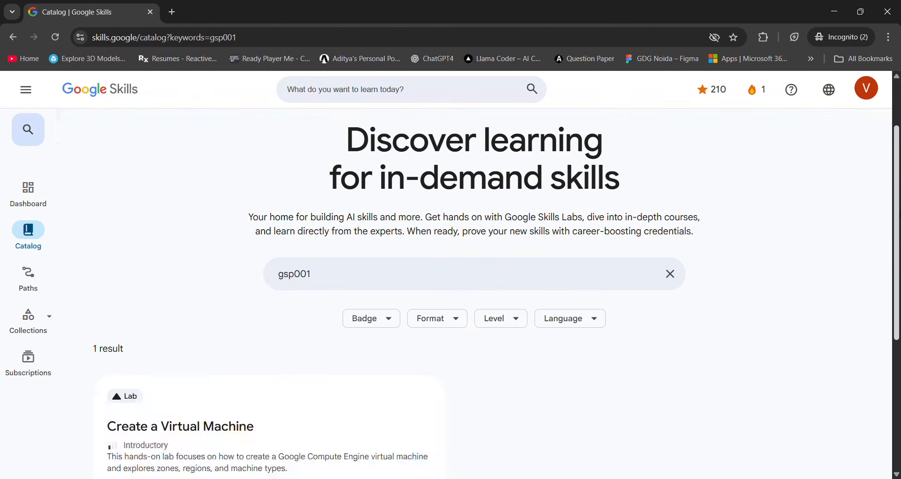
scroll(414, 239, down, 5)
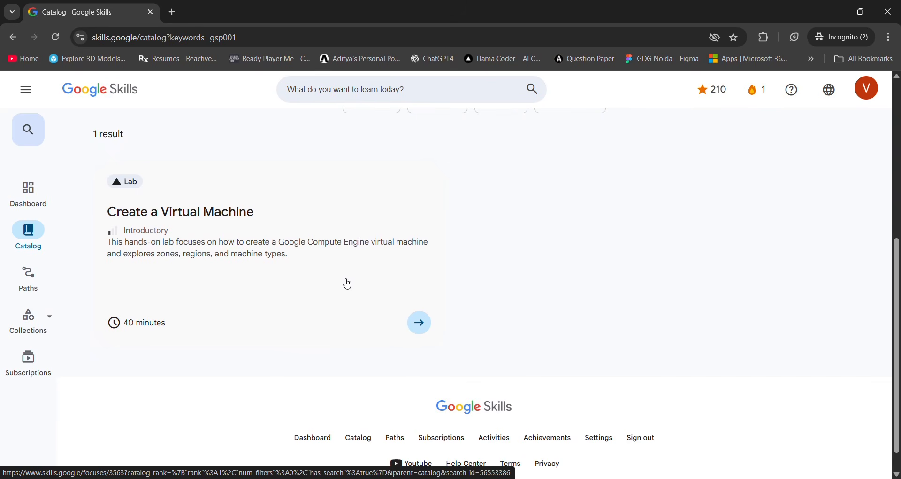
click(422, 323)
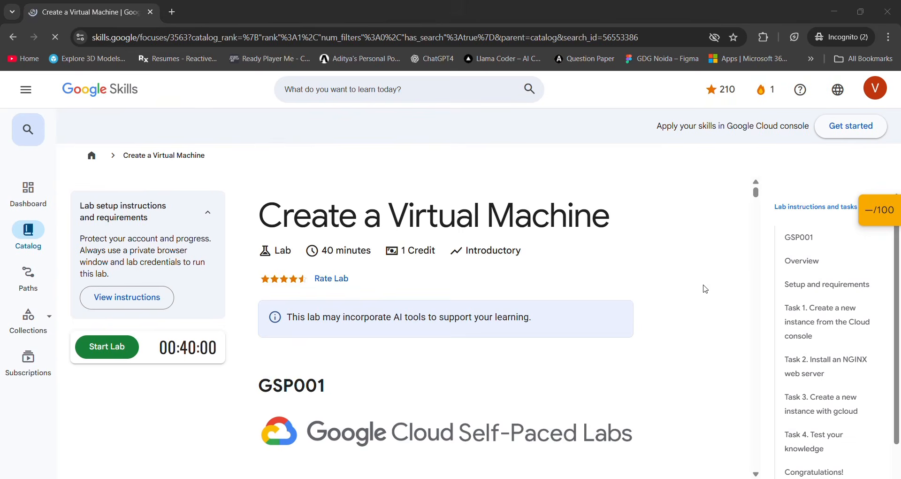
scroll(778, 395, down, 1)
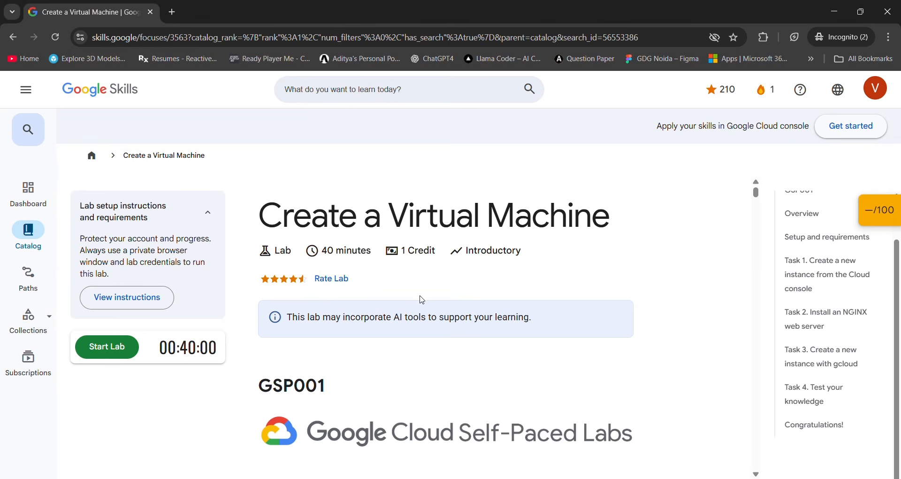
Start the lab by solving the reCAPTCHA stairs challenge and launching it with 1 credit
click(114, 357)
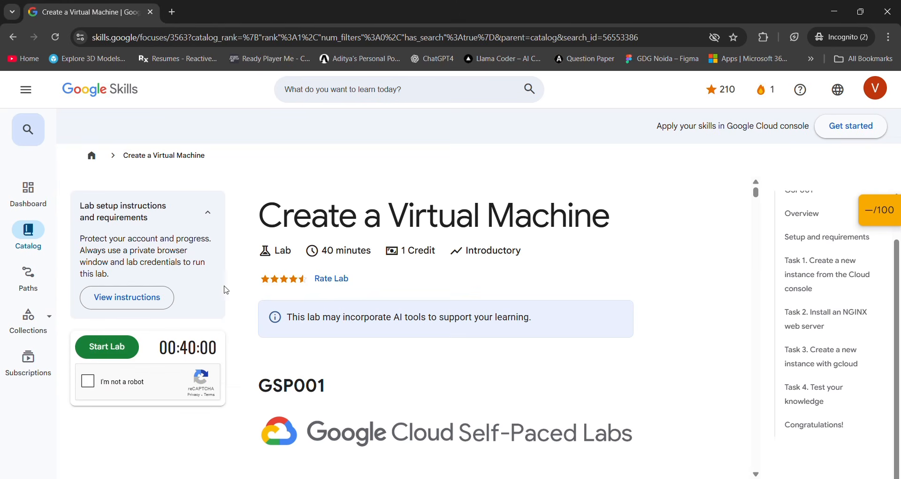
click(94, 379)
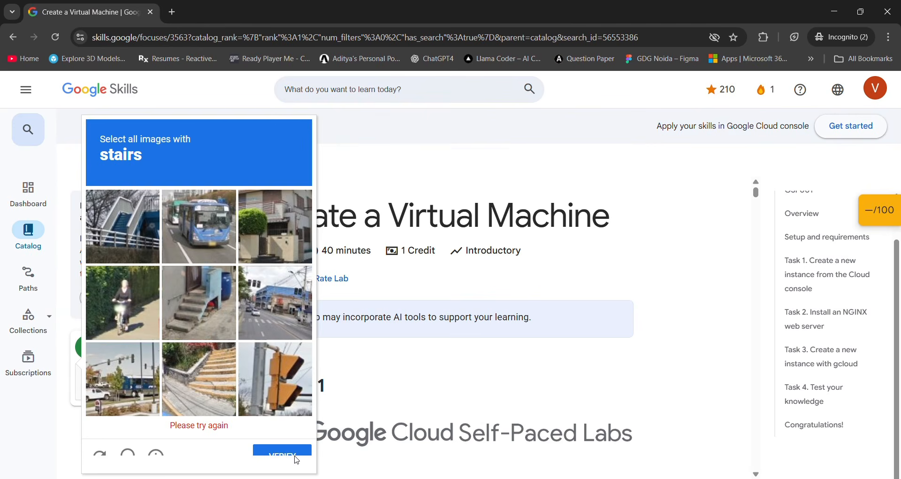
click(219, 338)
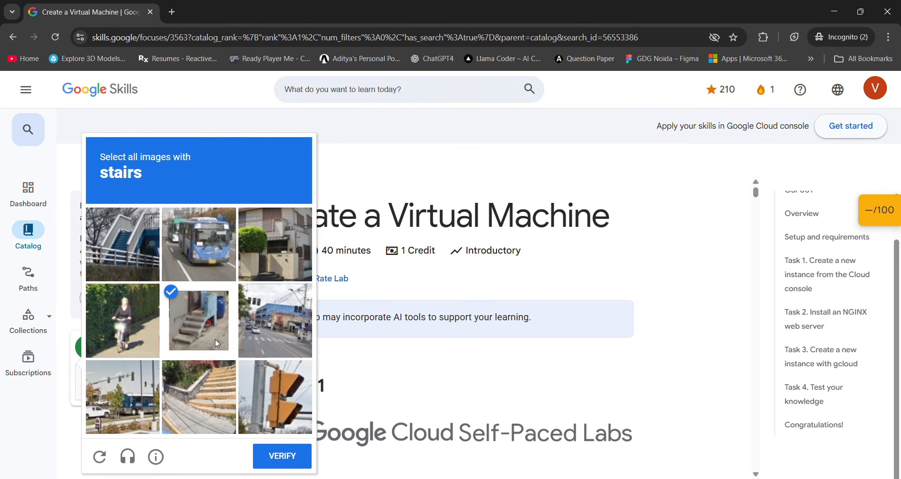
click(218, 388)
click(129, 264)
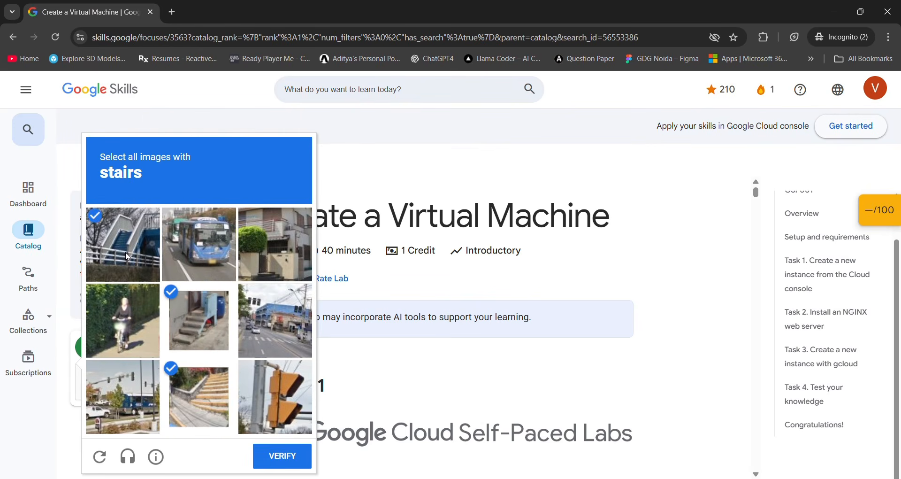
click(288, 455)
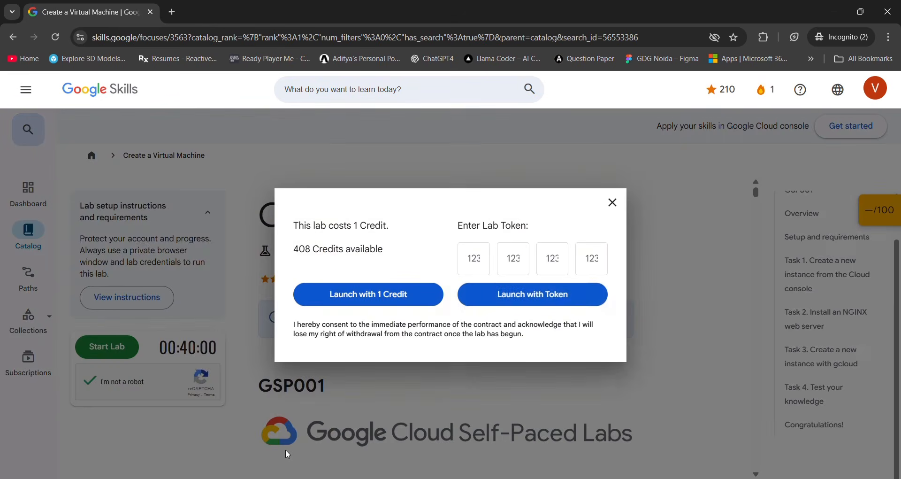
click(416, 298)
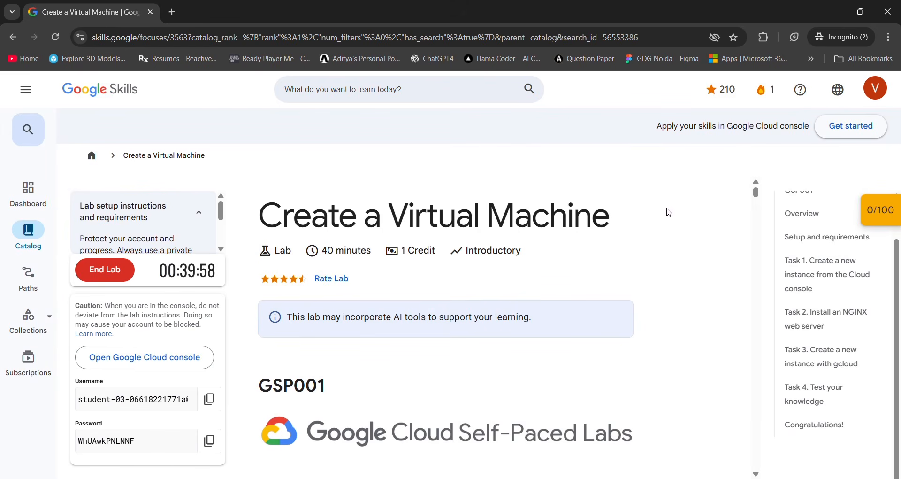
Open the Google Cloud console in a new tab, copying the lab username, and acknowledge the new account notice
right_click(166, 359)
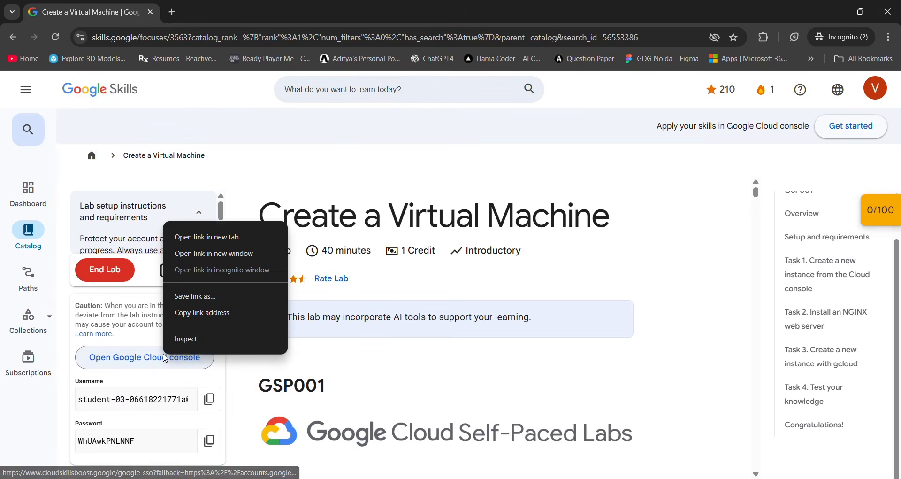
click(208, 239)
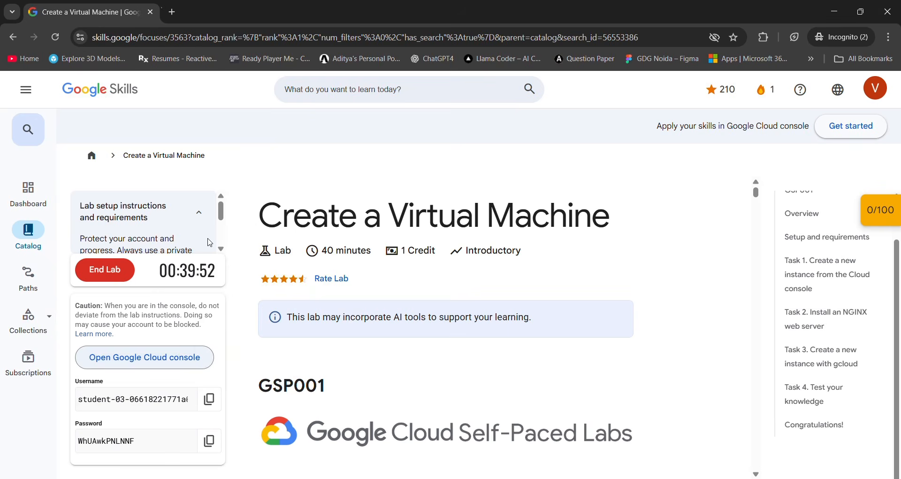
click(207, 399)
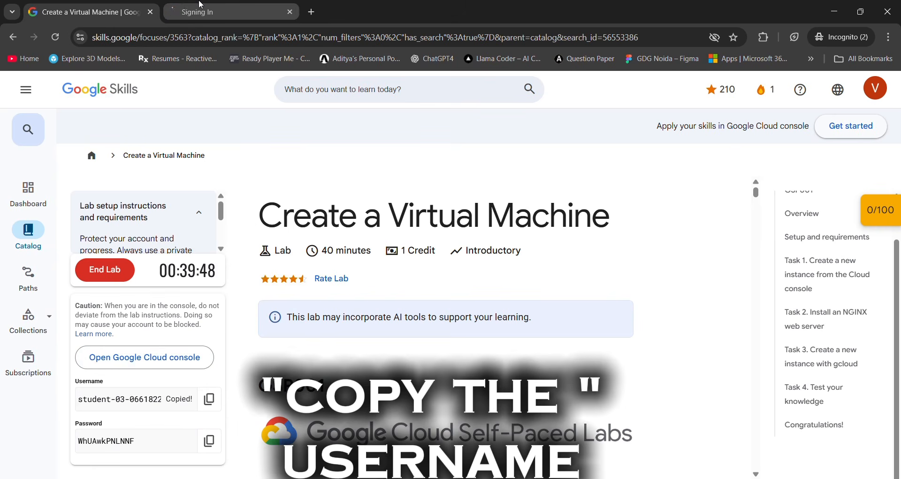
click(201, 6)
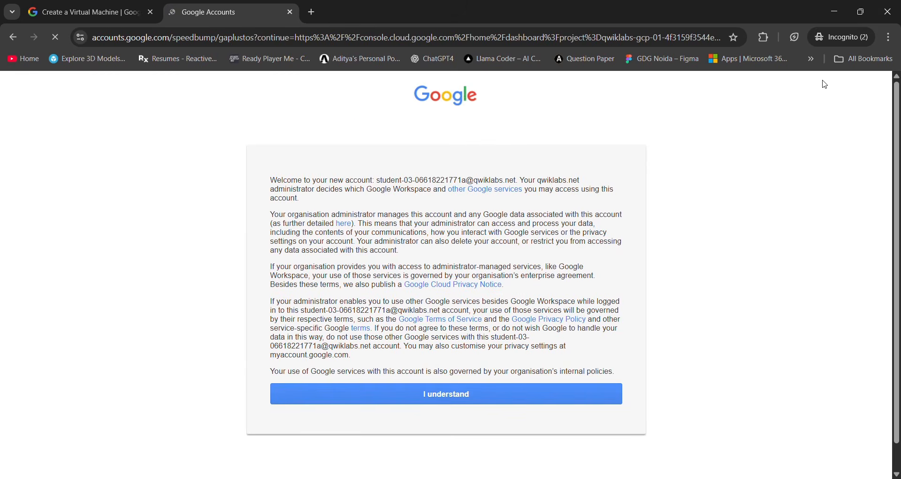
click(507, 406)
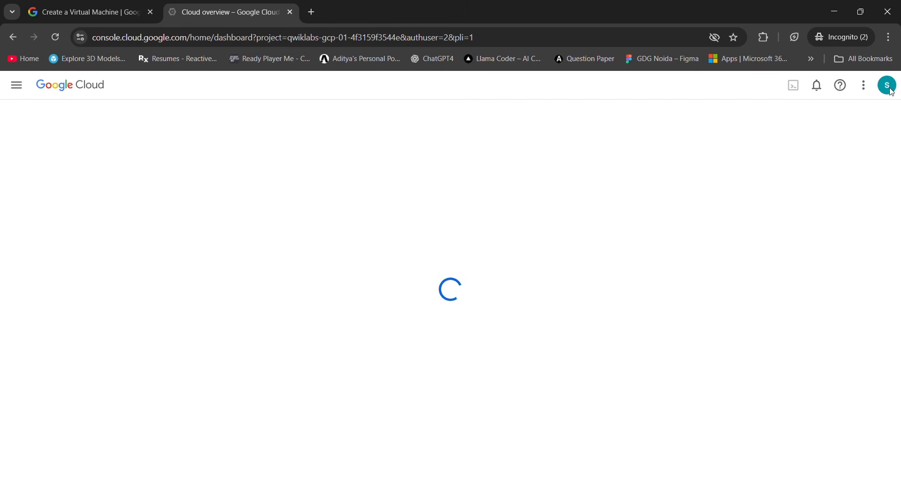
Agree to the Google Cloud Platform Terms of Service for the student account
click(891, 91)
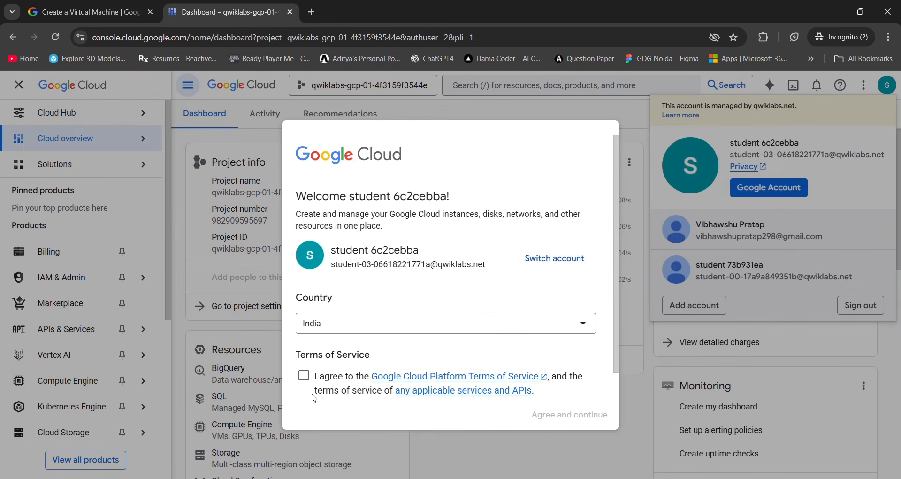
click(304, 375)
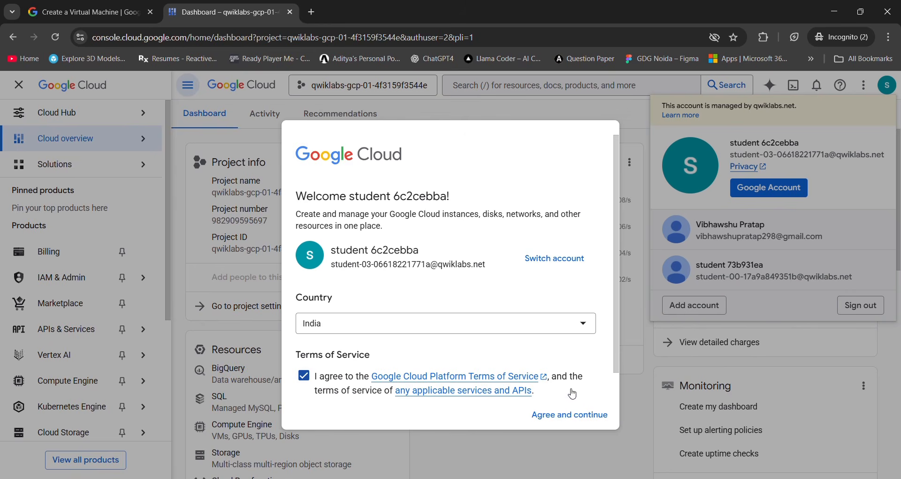
click(581, 419)
Check in the console's account details which account is signed in against the lab credentials
click(76, 6)
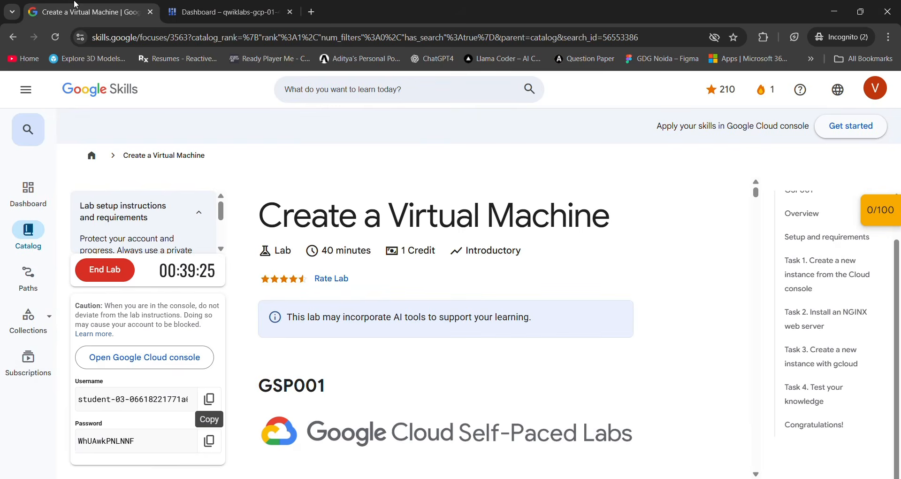
click(163, 5)
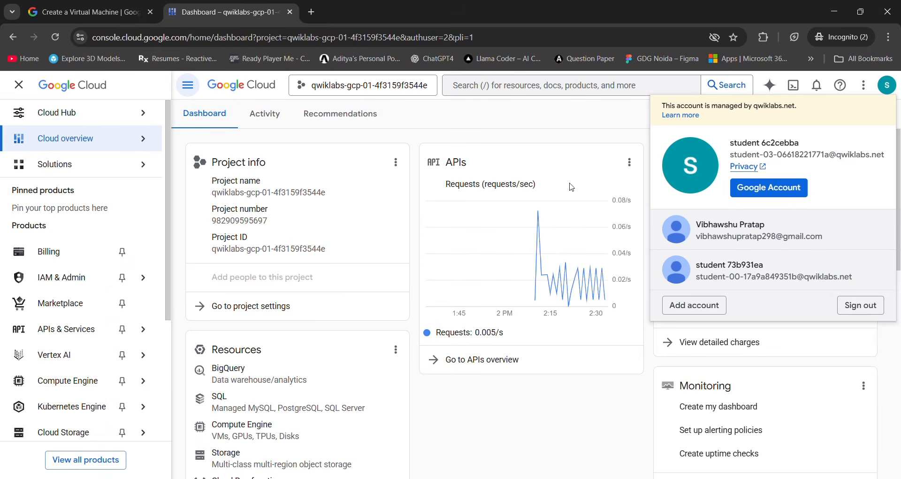
click(584, 114)
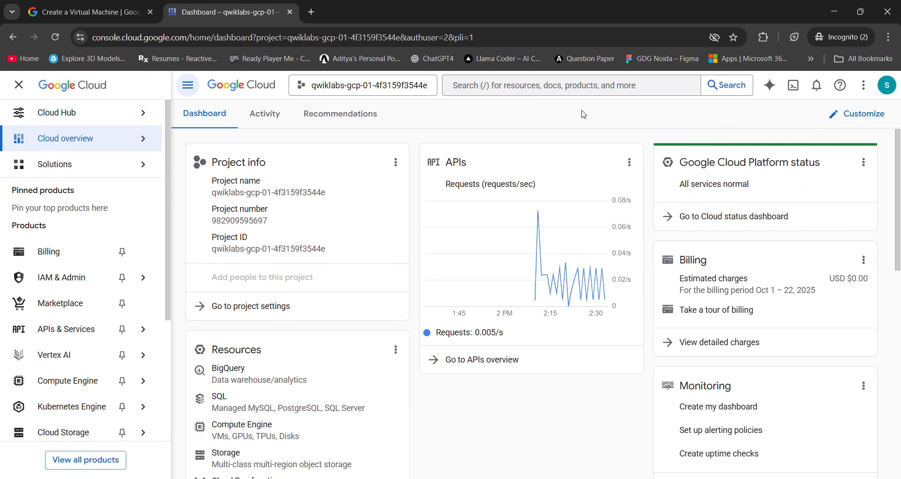
click(887, 83)
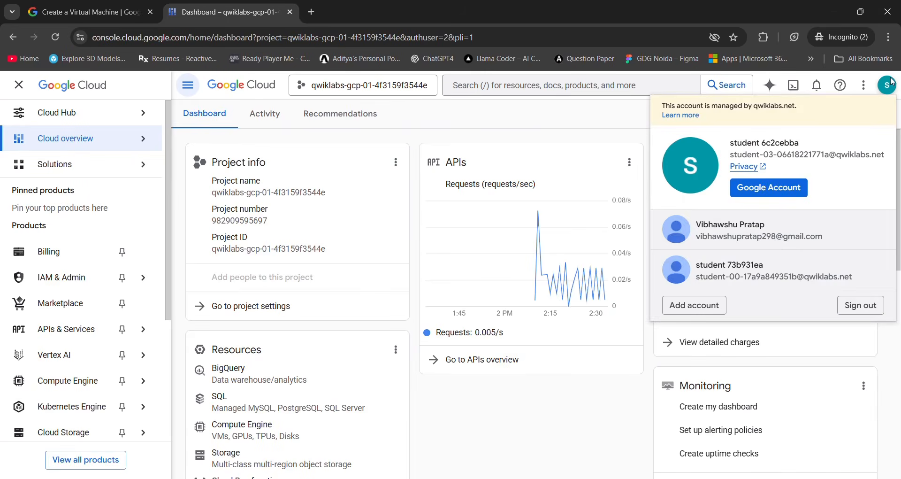
click(599, 120)
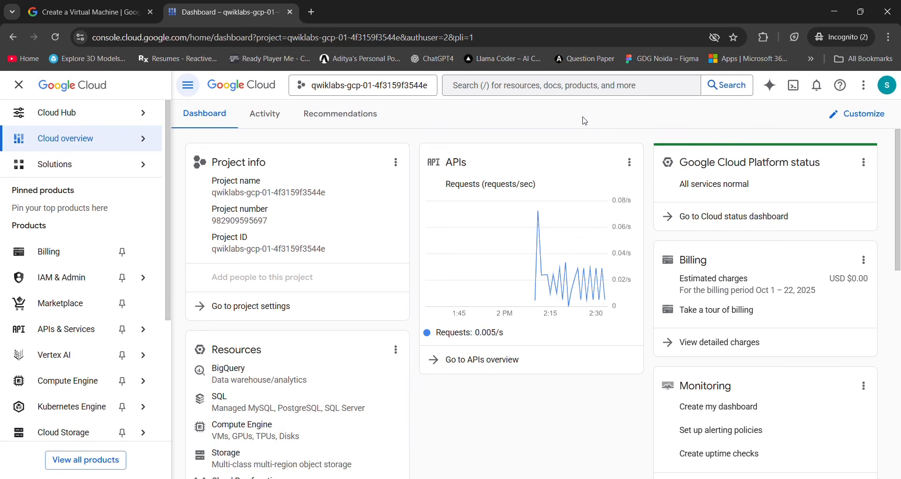
Find the "Set the region and zone" section in the lab instructions and activate Cloud Shell in the console
click(94, 12)
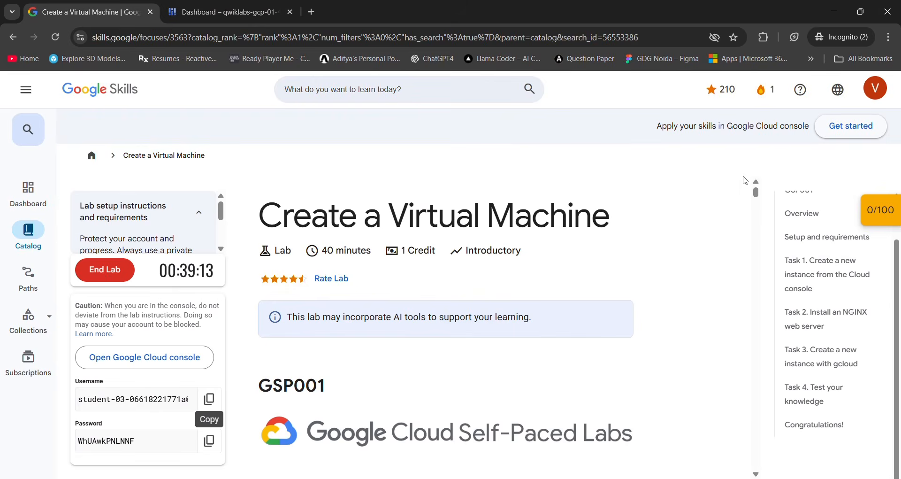
drag(759, 197, 783, 311)
scroll(783, 312, down, 1)
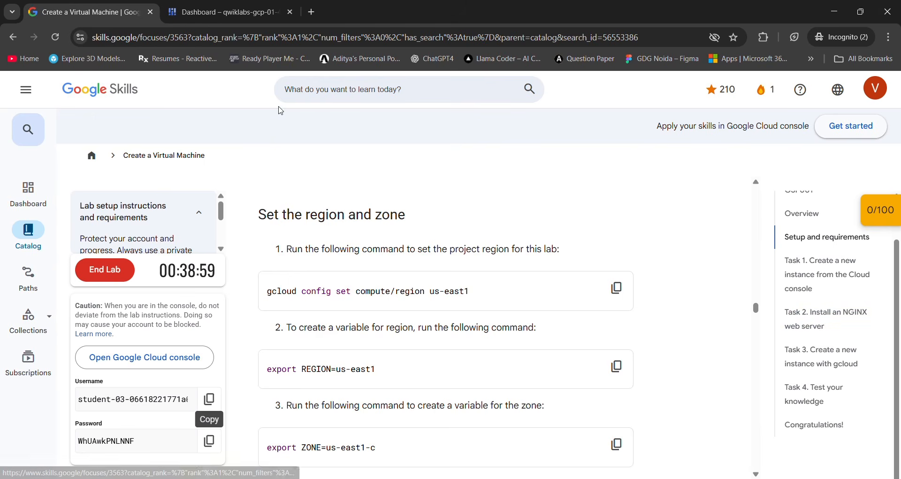
click(238, 4)
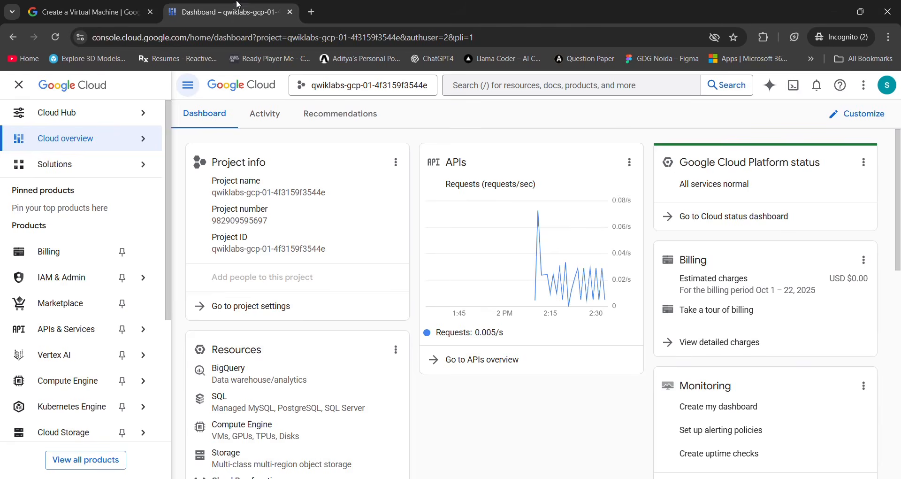
click(795, 87)
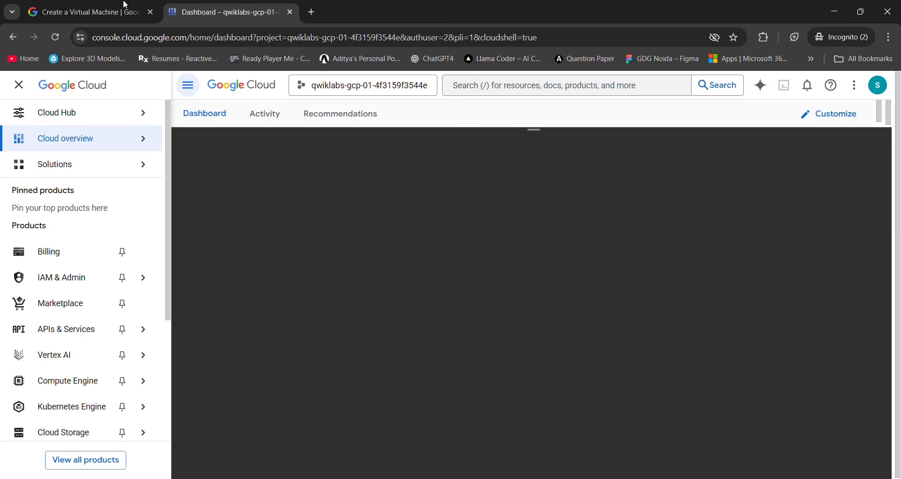
Authorize Cloud Shell and run the copied lab command gcloud config set compute/region us-east1
click(126, 4)
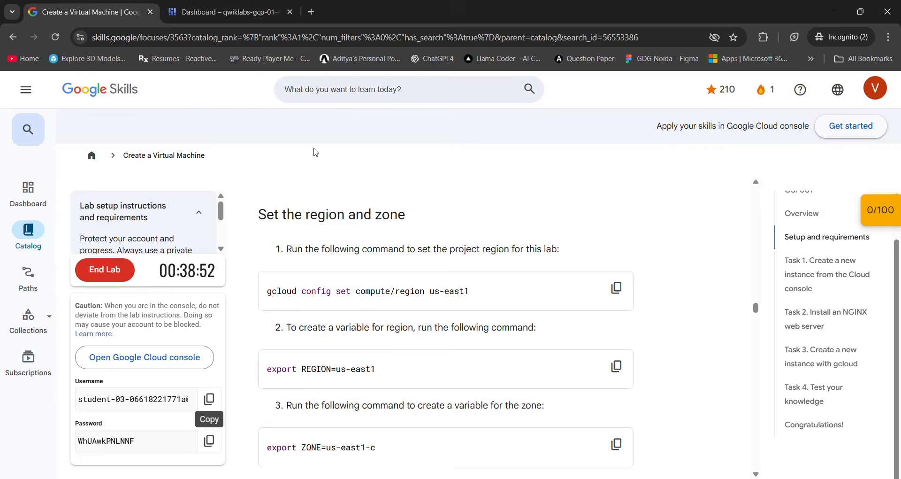
click(616, 287)
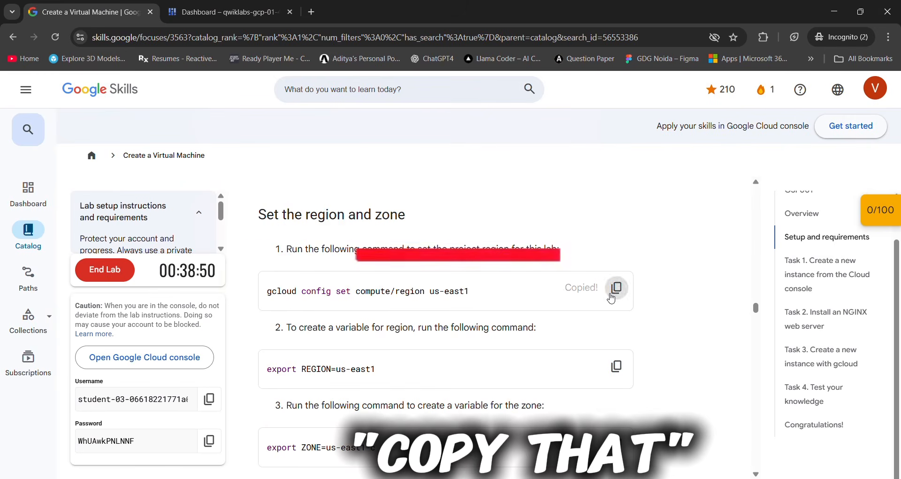
click(208, 4)
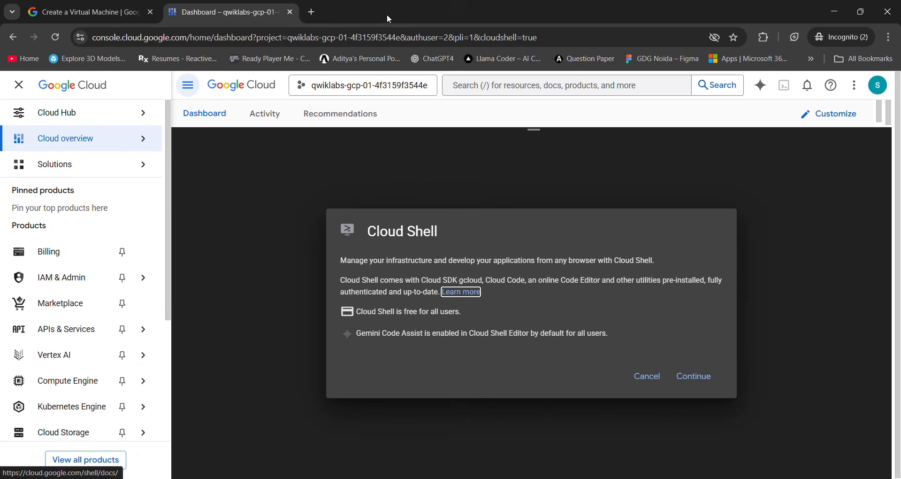
click(694, 376)
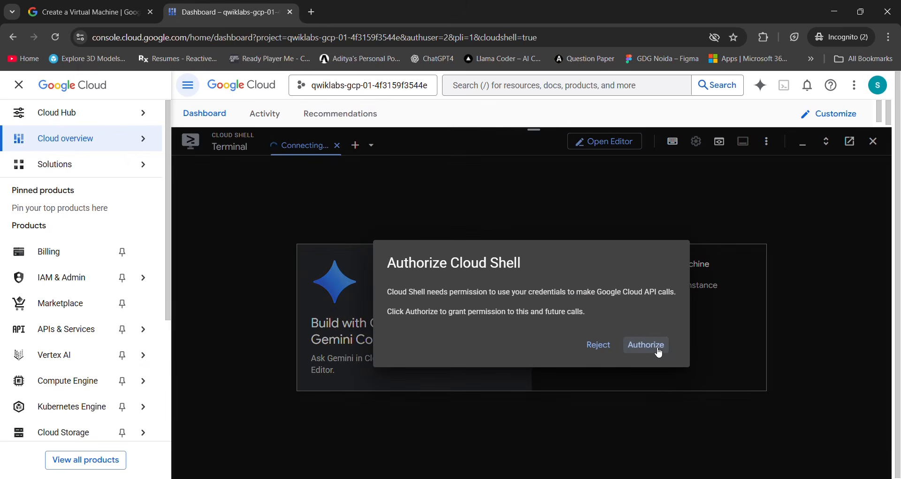
click(646, 345)
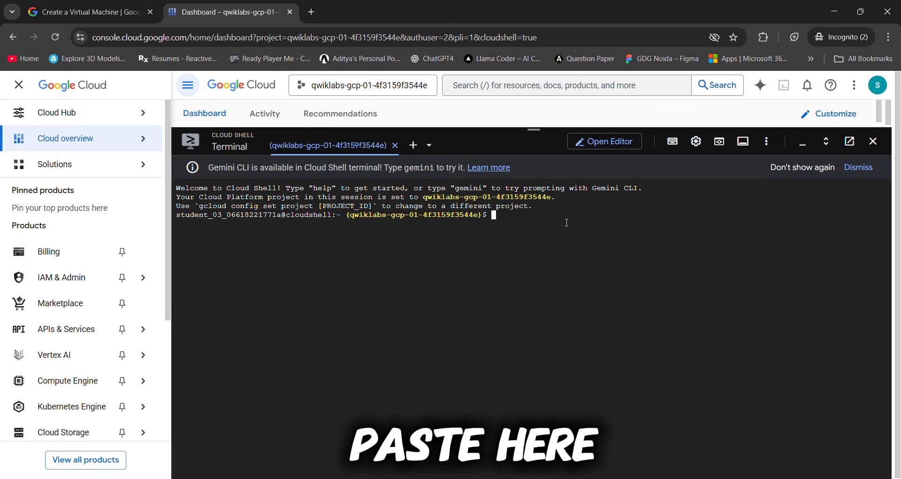
key(ctrl+v)
key(Return)
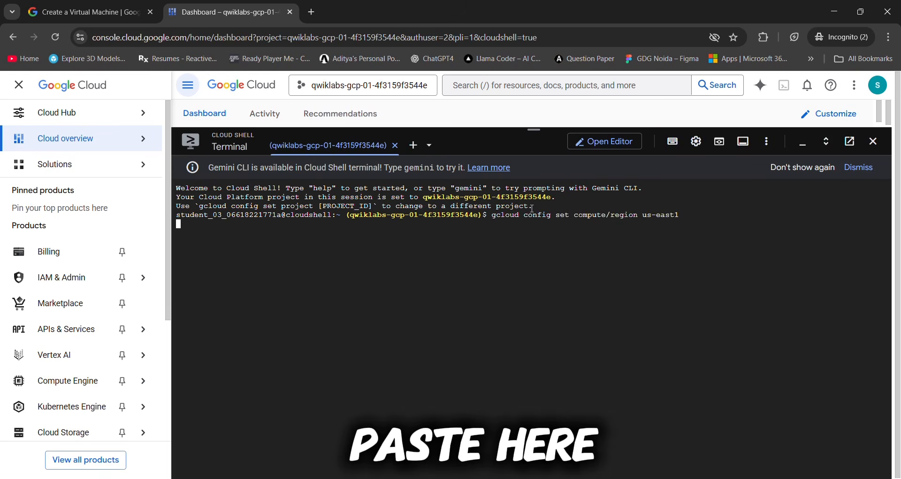
Copy the lab's region variable command and run export REGION=us-east1 in Cloud Shell
click(87, 12)
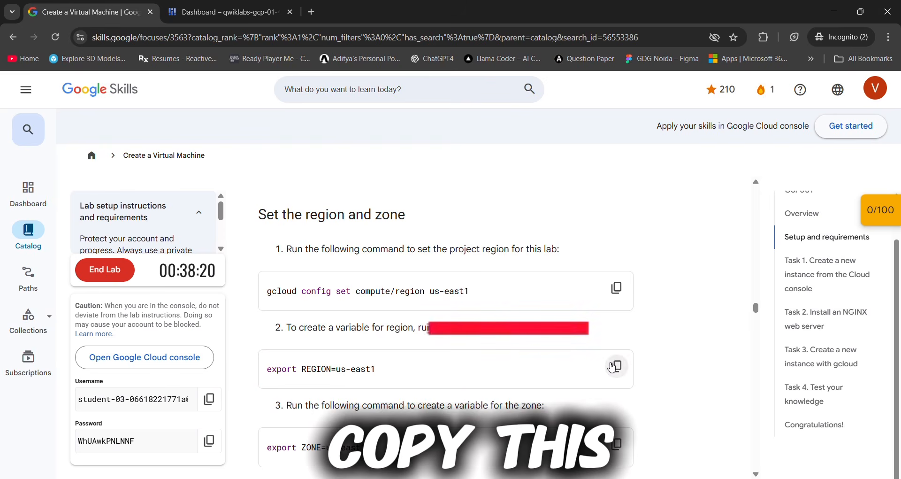
click(617, 366)
click(228, 11)
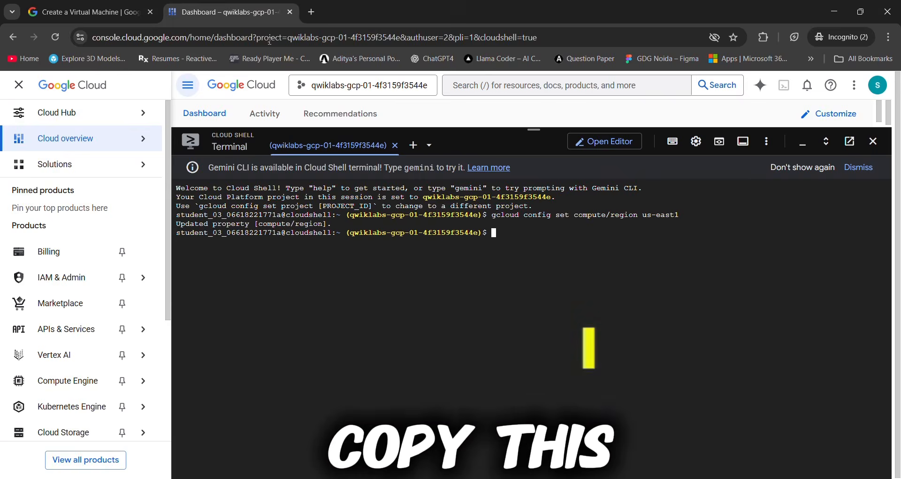
key(ctrl+v)
key(Return)
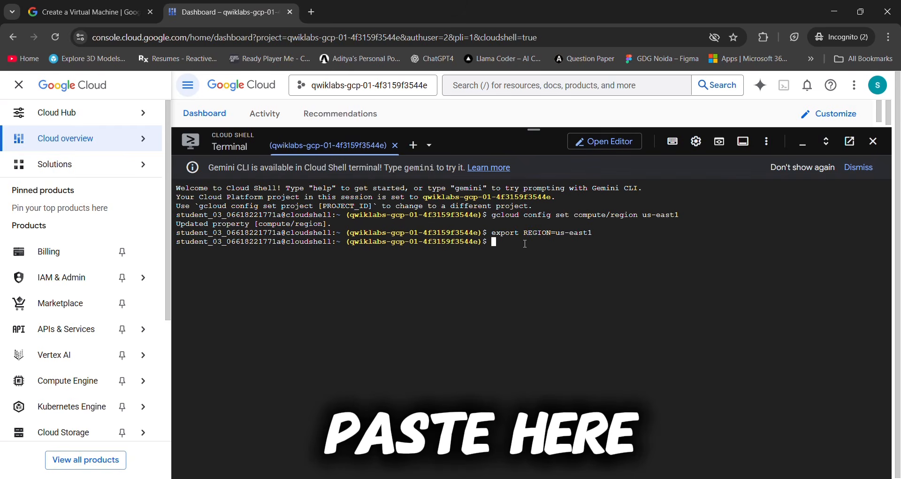
Copy the lab's zone variable command and run export ZONE=us-east1-c in Cloud Shell
click(89, 12)
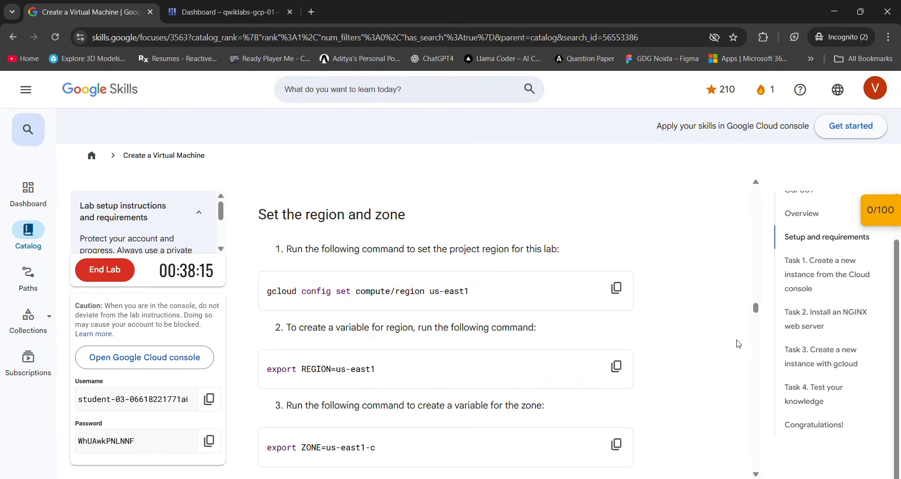
scroll(618, 375, down, 2)
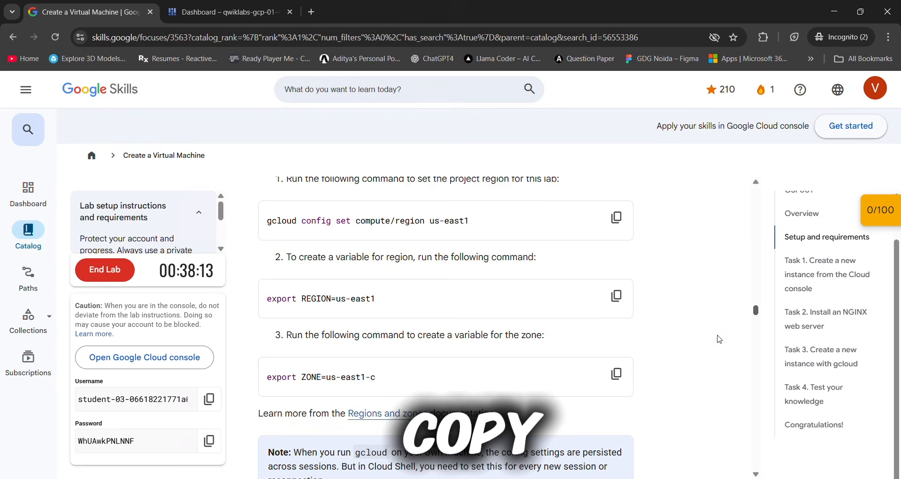
click(618, 382)
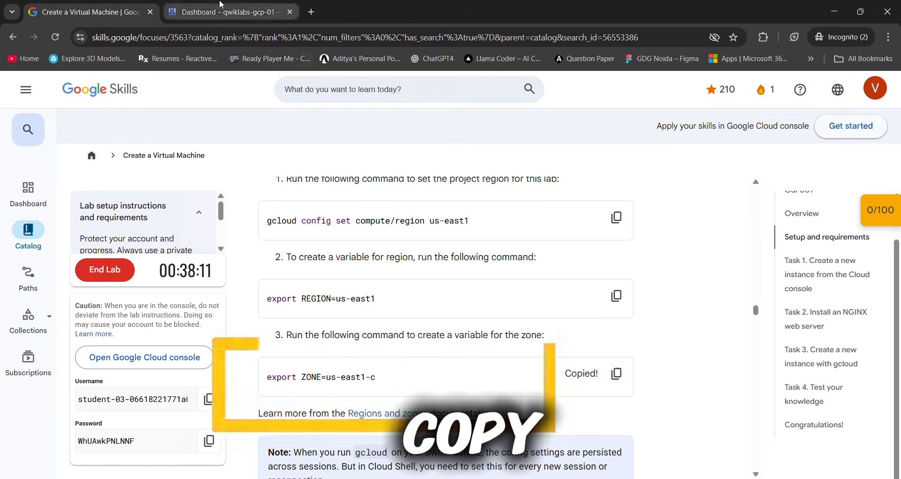
click(223, 11)
key(ctrl+v)
key(Return)
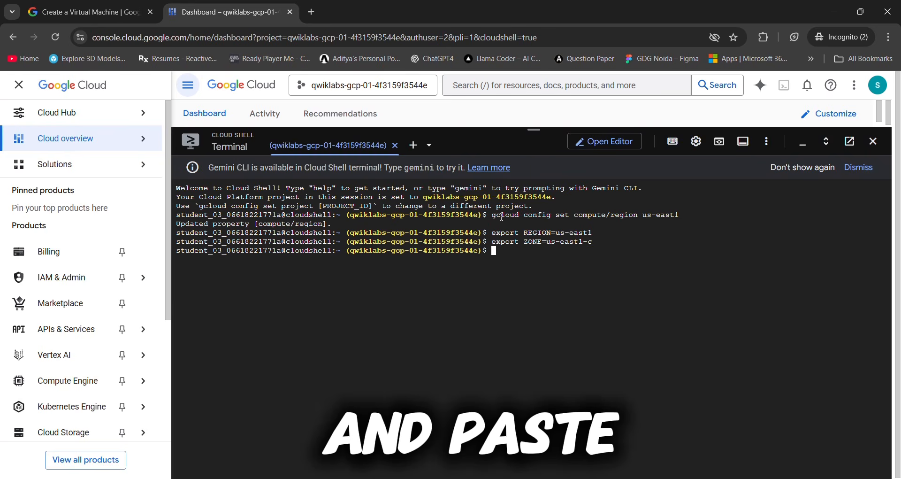
Find the section "Task 1. Create a new instance from the Cloud console" in the lab instructions
click(89, 12)
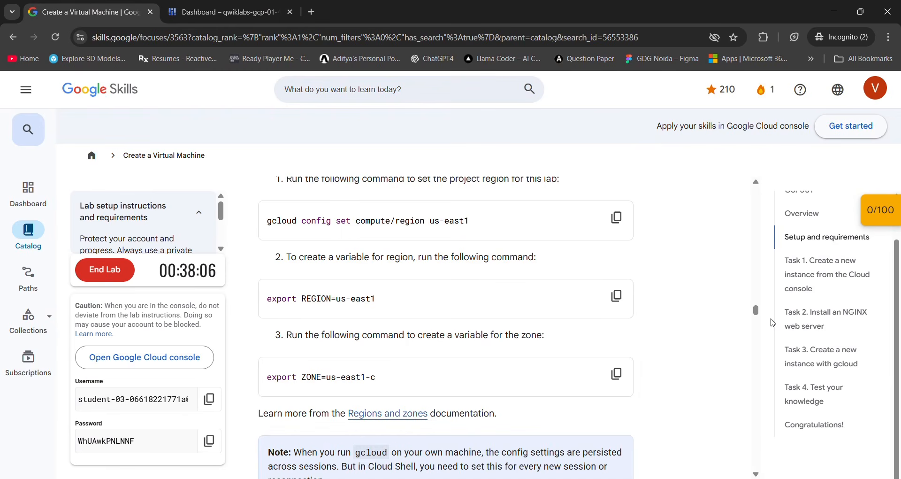
scroll(769, 322, down, 6)
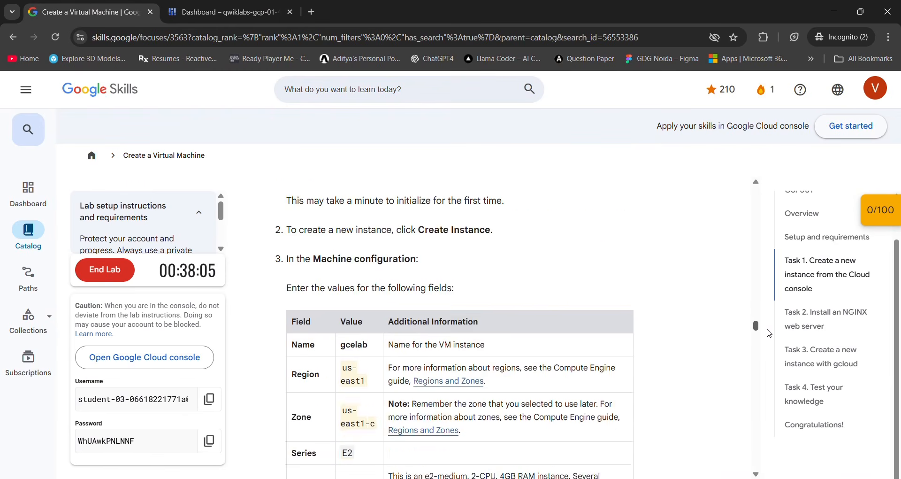
scroll(771, 327, down, 2)
scroll(666, 273, up, 1)
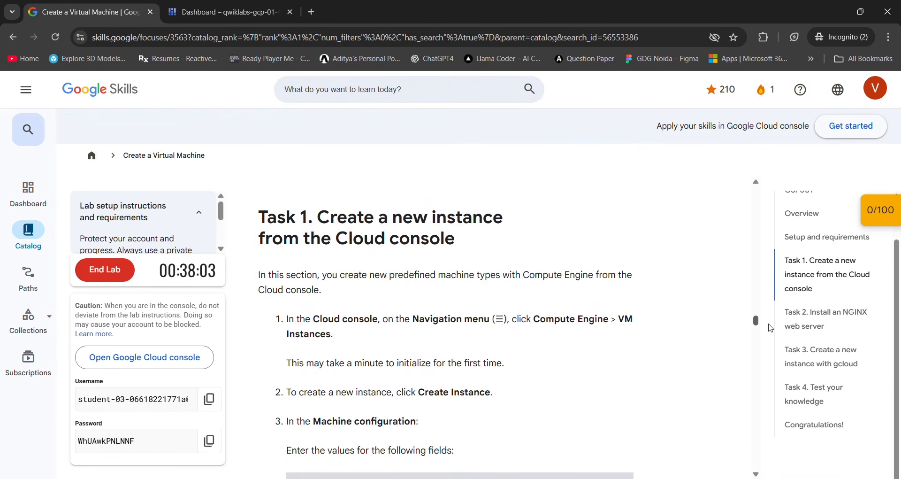
Shrink the Cloud Shell terminal in the console, then search for "vm instances" and open the VM instances page
click(225, 12)
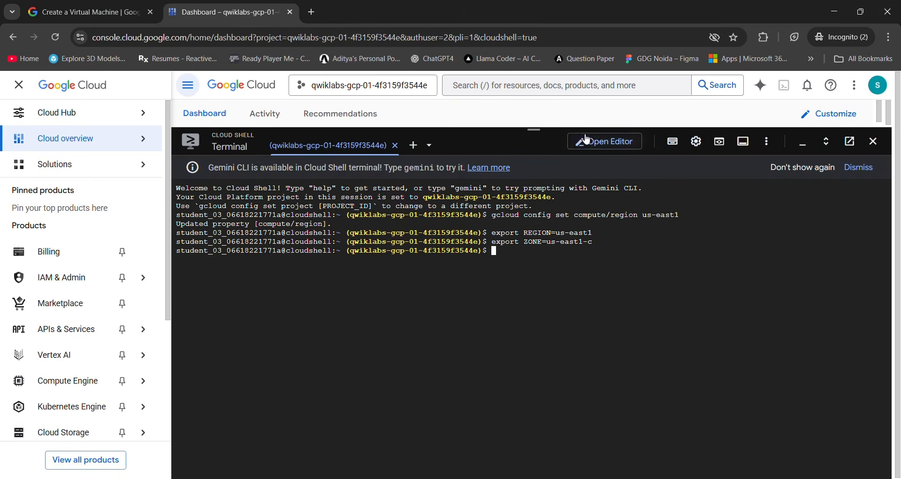
drag(540, 130, 557, 458)
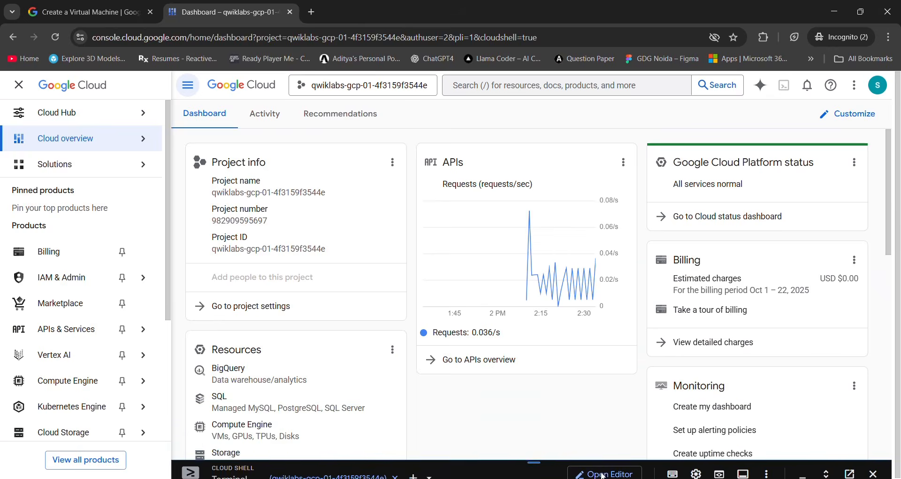
click(542, 88)
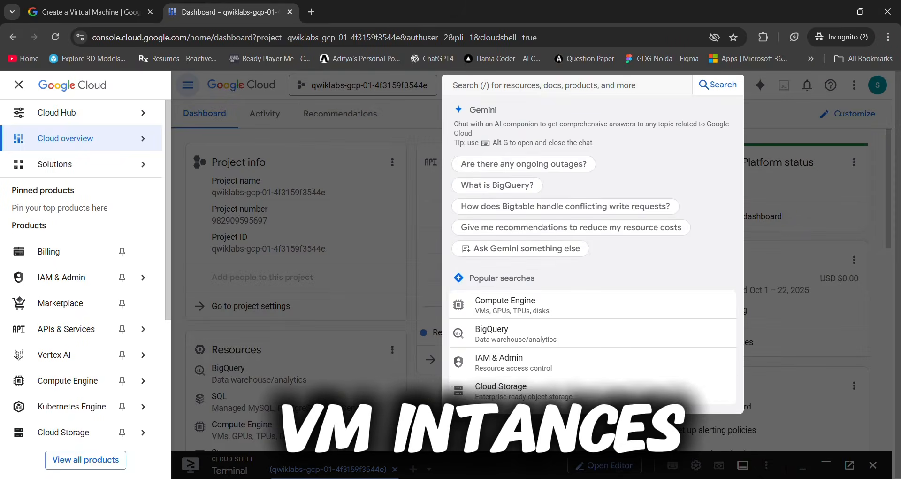
text(vm ins)
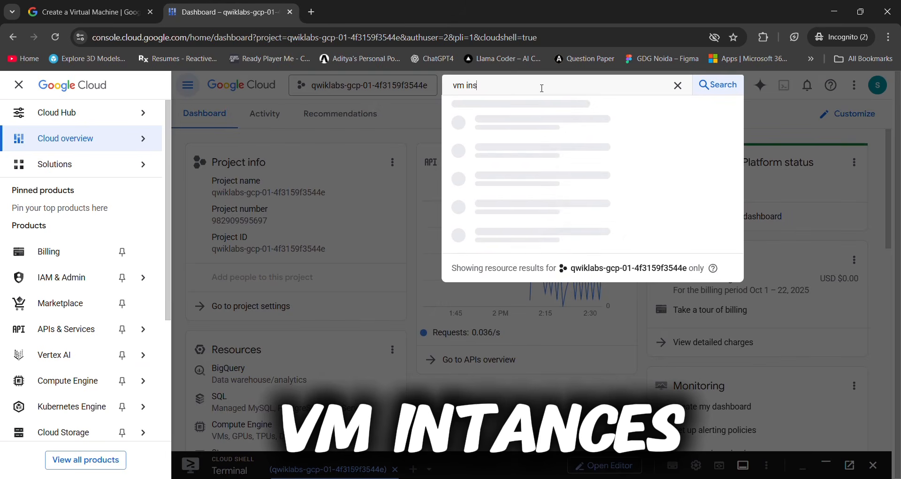
text(tances)
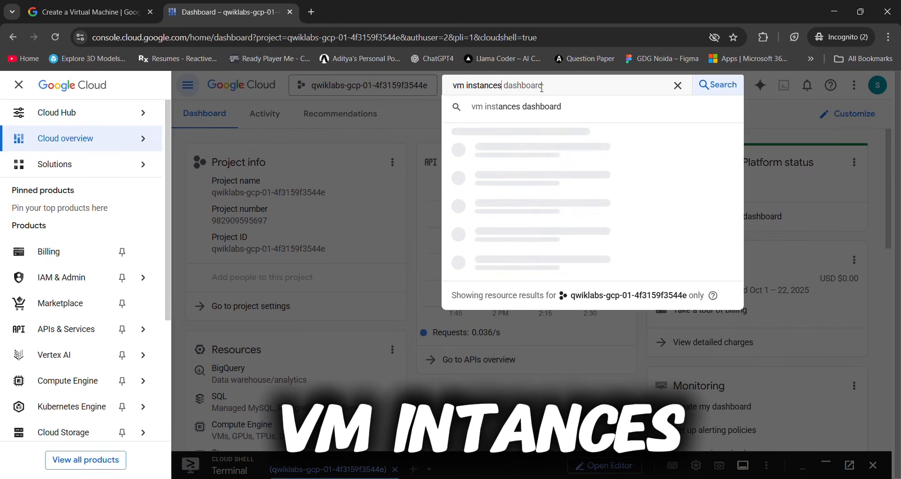
key(Return)
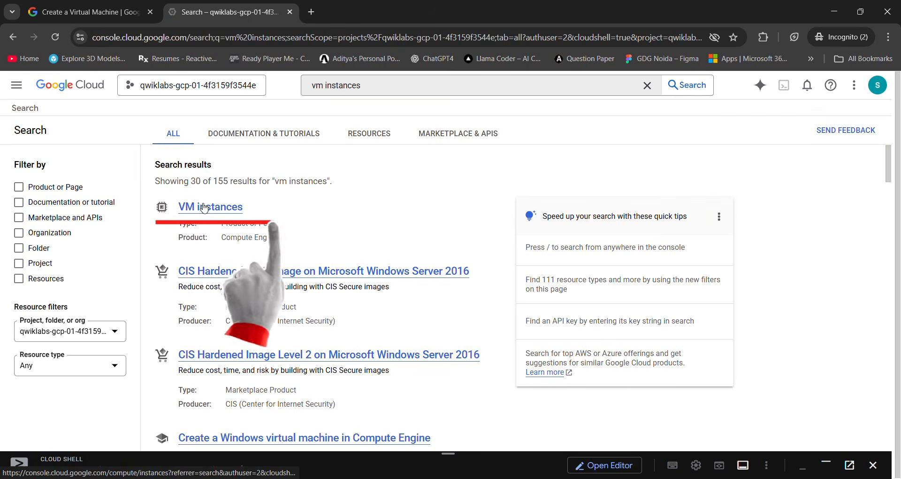
click(204, 208)
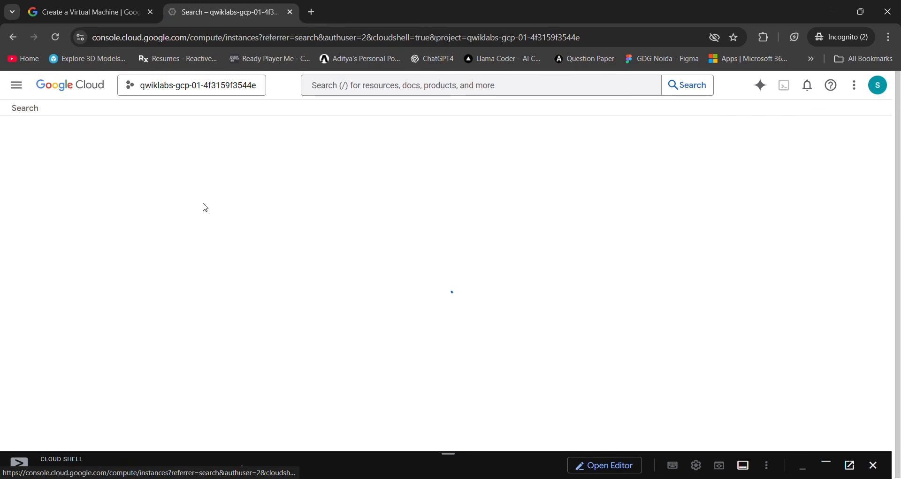
Read the Task 1 machine configuration values in the lab, then start creating a VM instance and dismiss the introductory tip
click(95, 5)
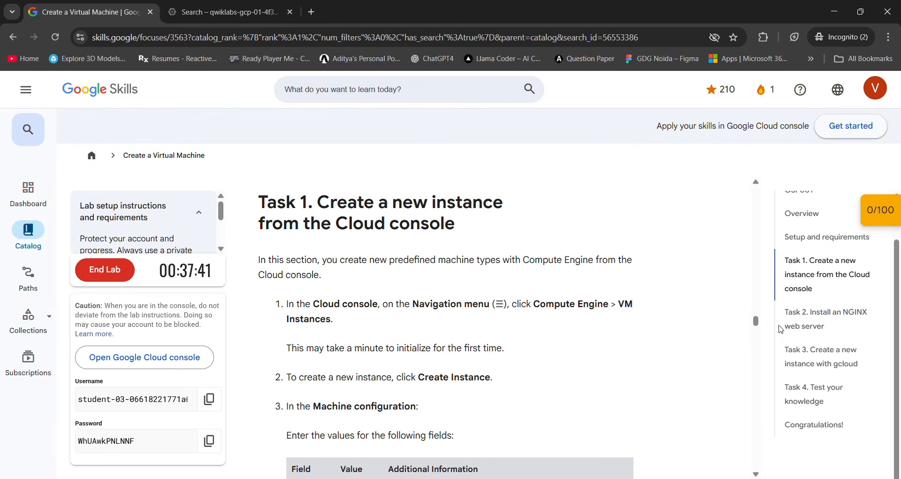
drag(758, 323, 762, 331)
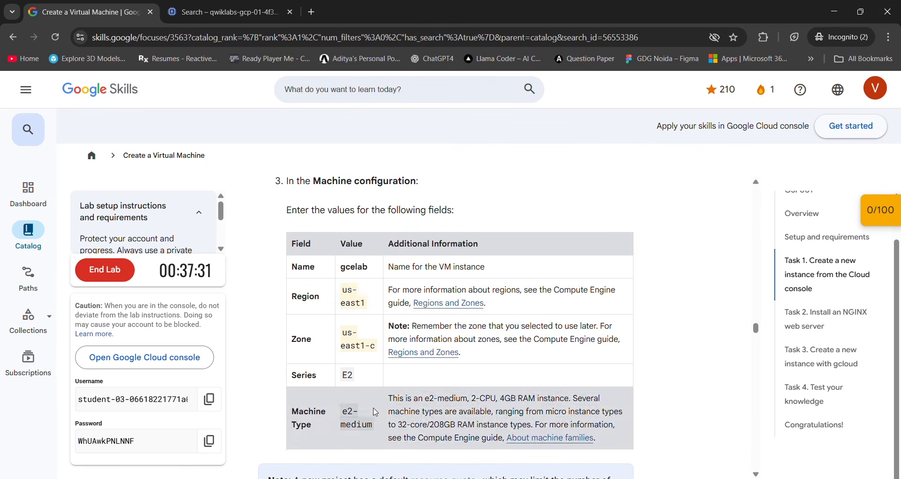
click(237, 7)
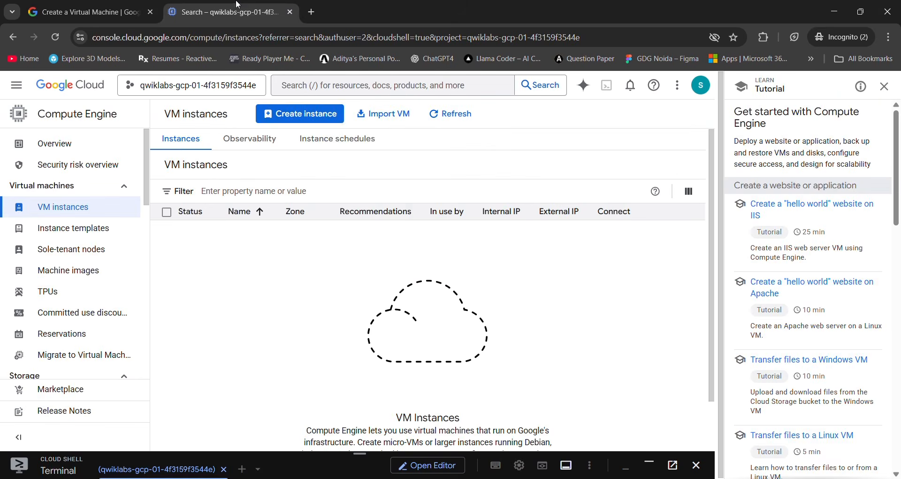
right_click(317, 118)
click(311, 118)
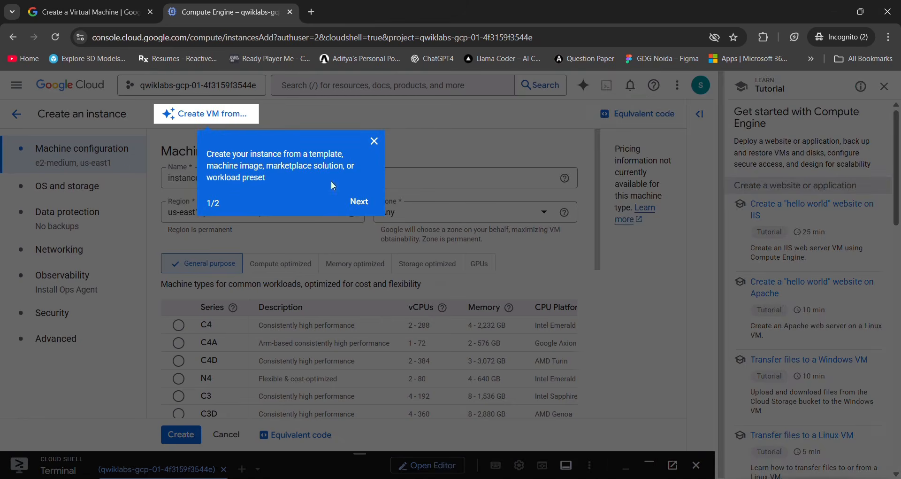
click(375, 142)
Copy the instance name from the lab's configuration table and replace the new instance's default name with gcelab
click(63, 5)
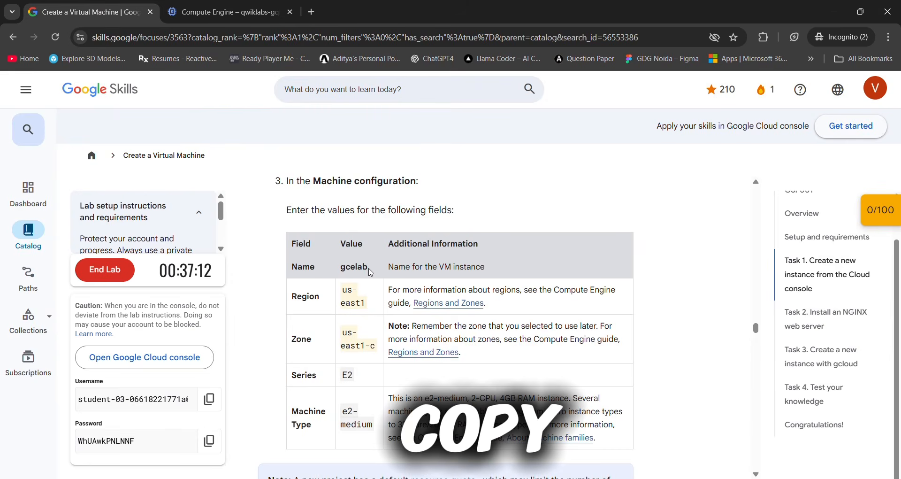
drag(371, 272, 349, 270)
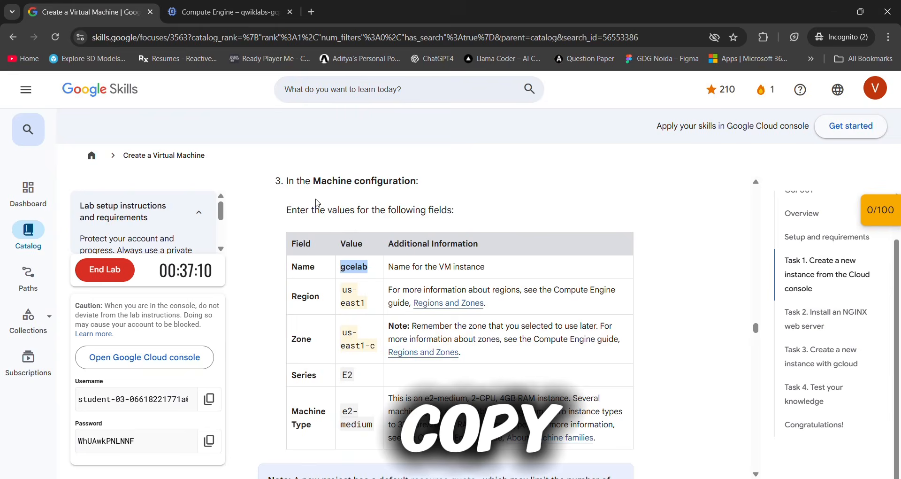
key(ctrl+Tab)
click(304, 174)
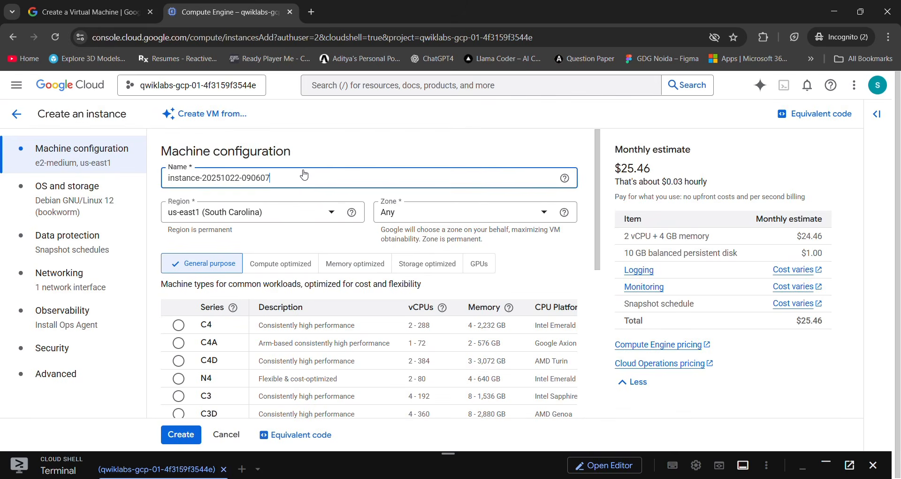
drag(266, 178, 163, 188)
key(BackSpace)
key(Delete)
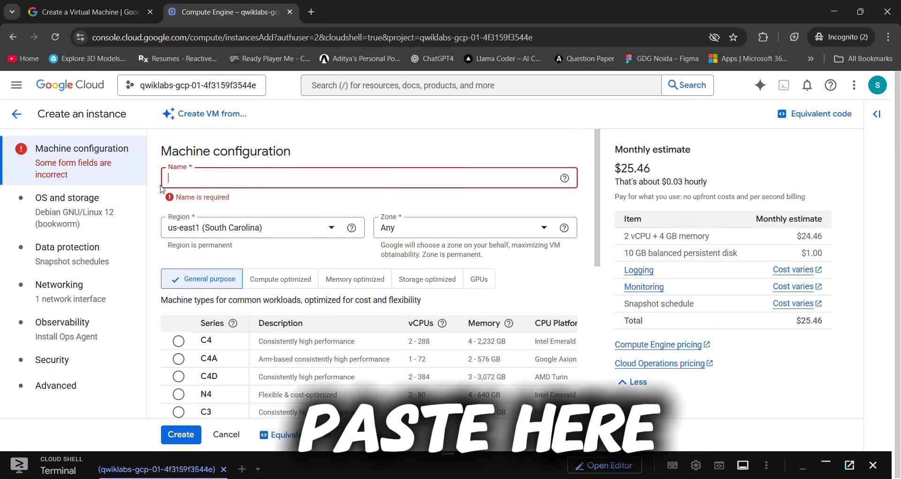
text(gcelab)
Following the lab table, set the instance's region to us-east1 (South Carolina) and its zone to us-east1-c
click(261, 222)
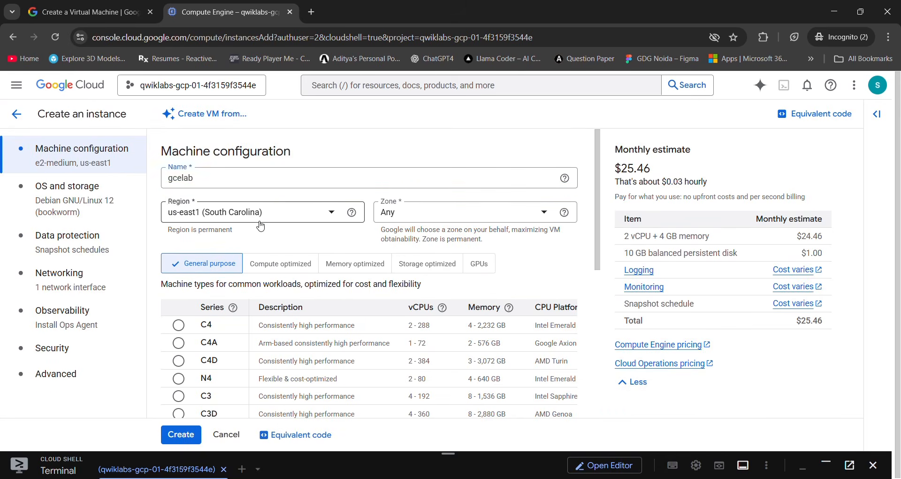
click(89, 11)
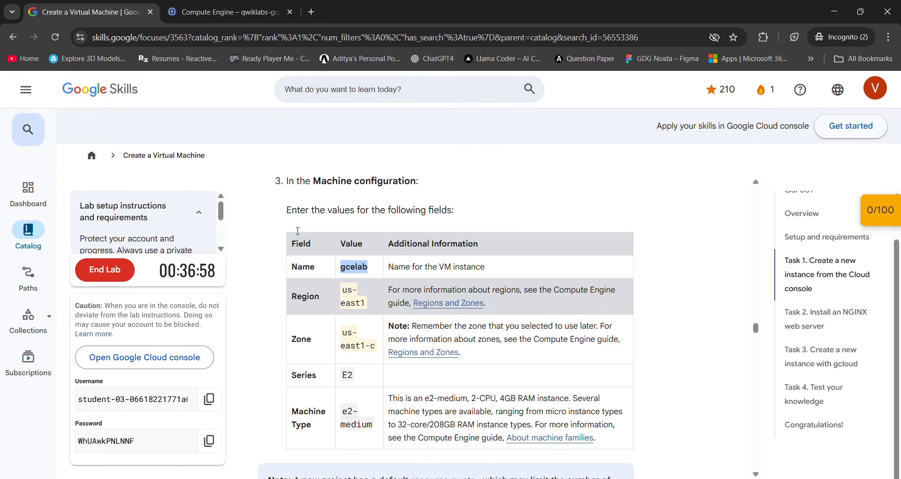
click(220, 12)
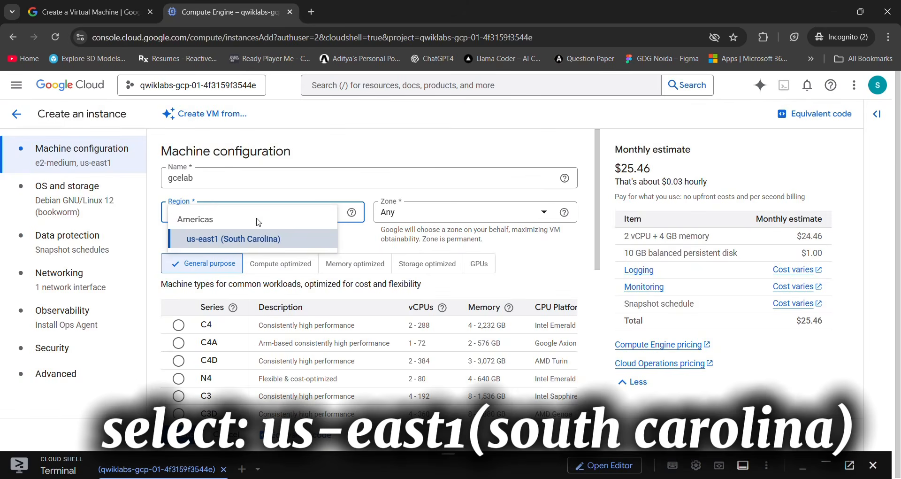
click(272, 240)
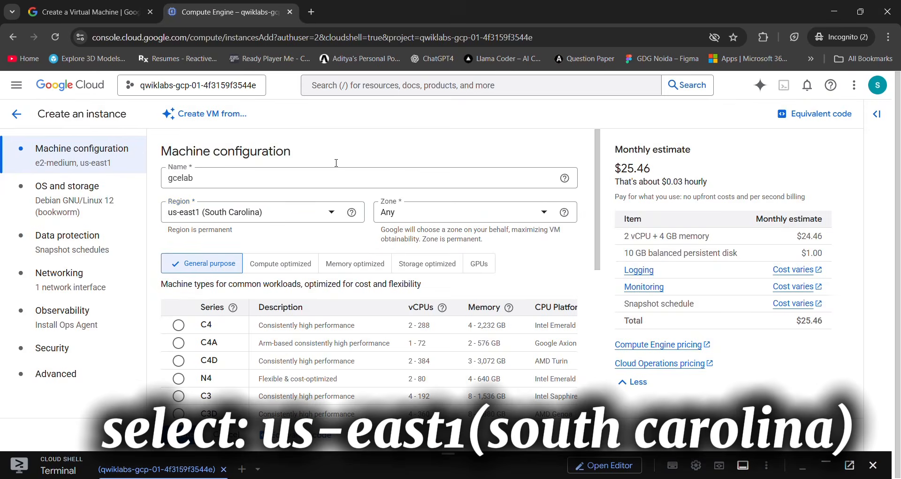
click(89, 12)
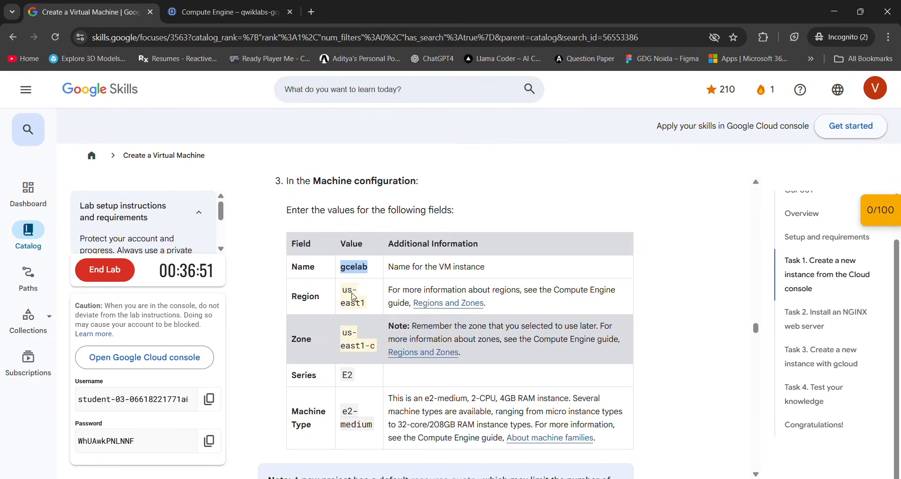
click(220, 12)
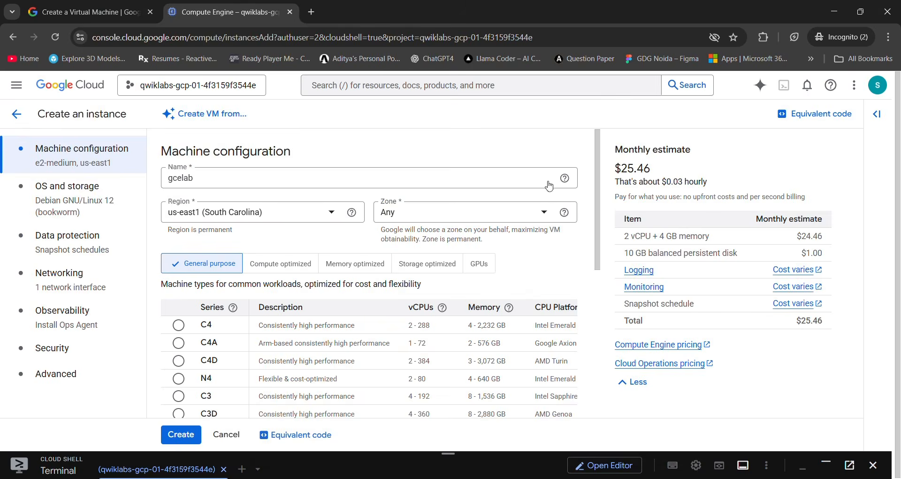
click(535, 212)
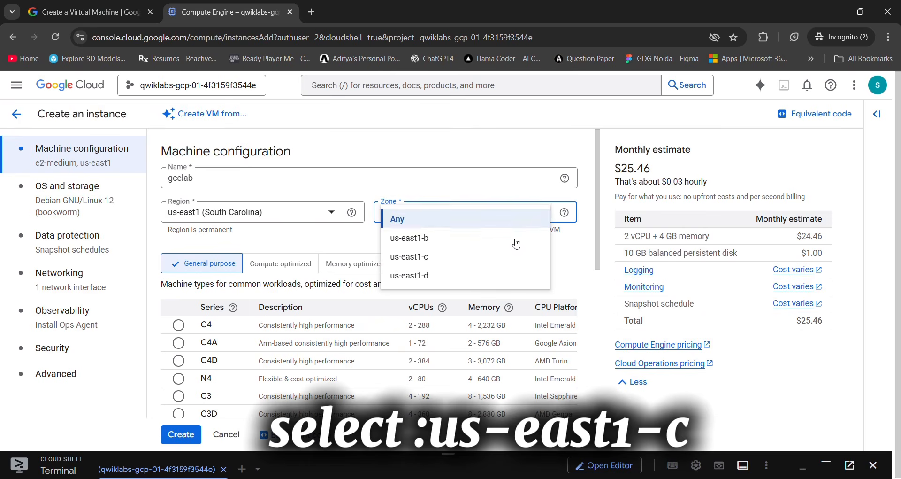
click(464, 264)
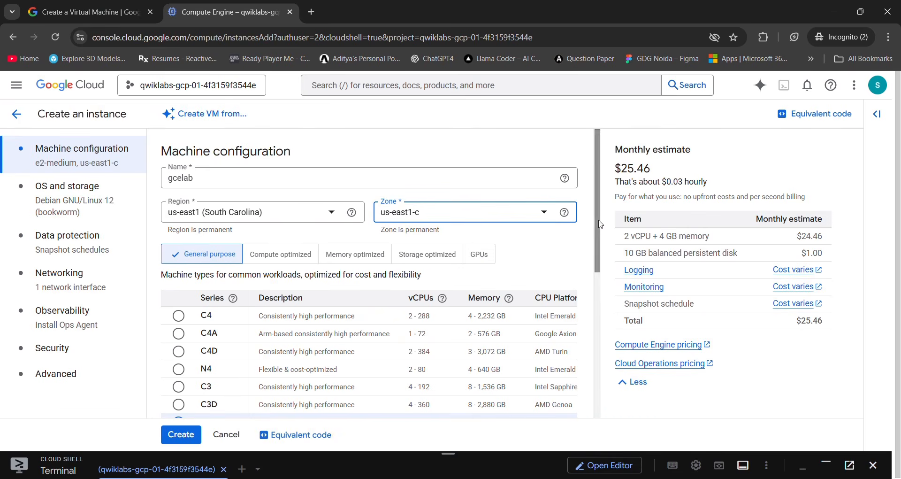
Check the instance's machine series and machine type against the lab's E2 and e2-medium, and open the OS and storage settings
scroll(599, 224, down, 5)
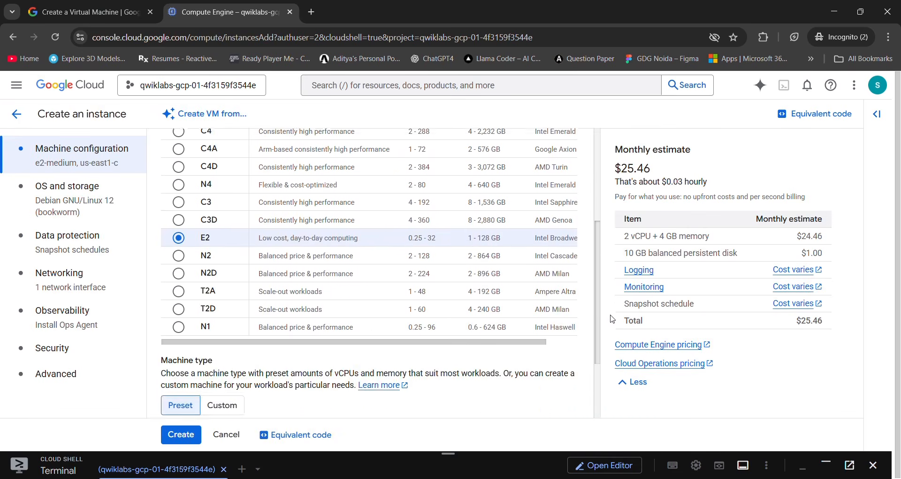
scroll(614, 362, down, 2)
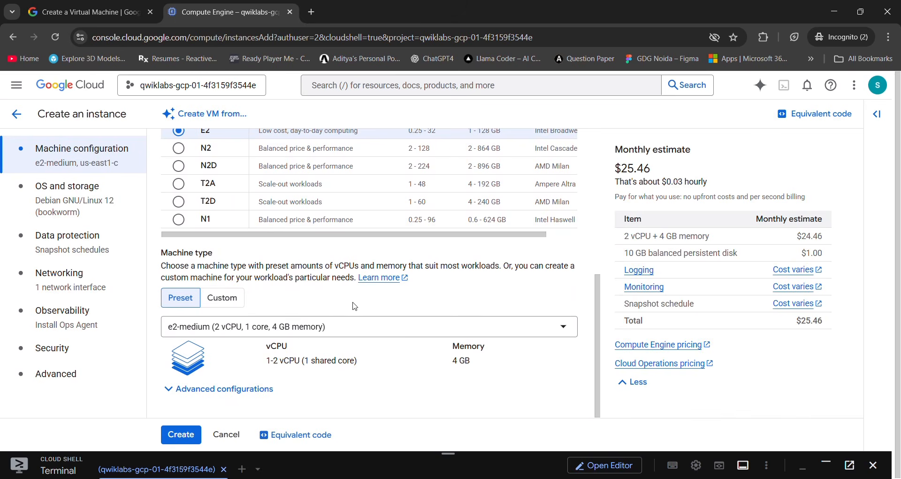
scroll(598, 287, up, 4)
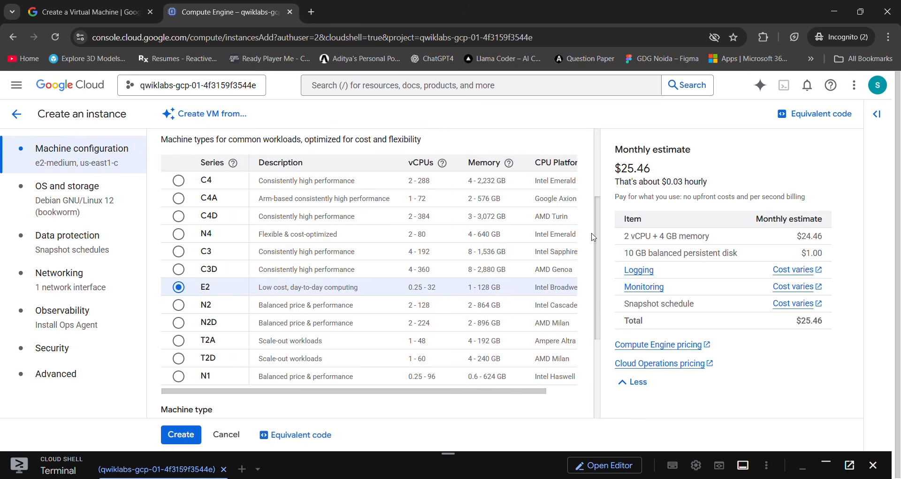
scroll(588, 219, down, 4)
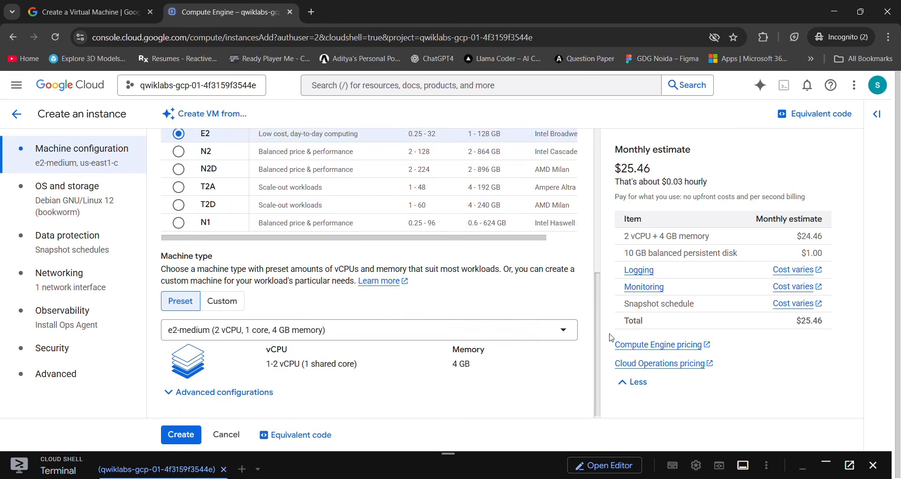
click(53, 197)
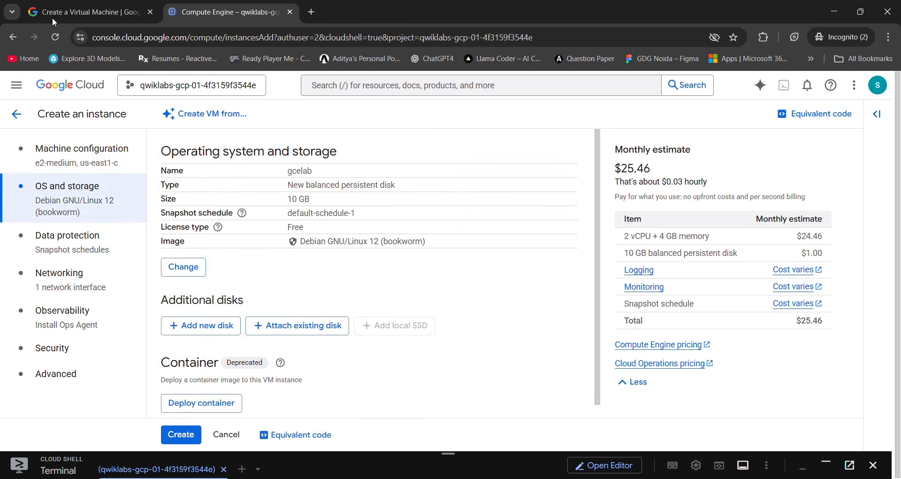
Read the lab's OS and storage requirements, then open the boot disk configuration of the new instance
click(89, 12)
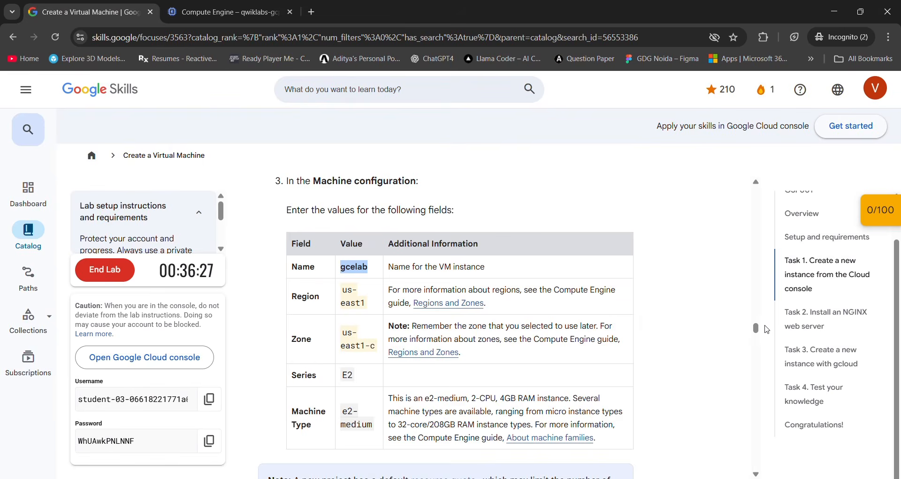
scroll(767, 330, down, 5)
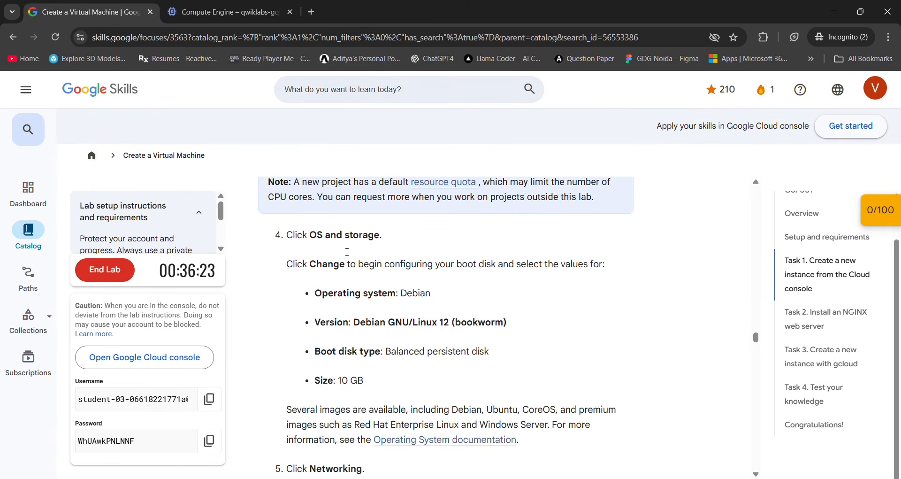
drag(436, 296, 405, 299)
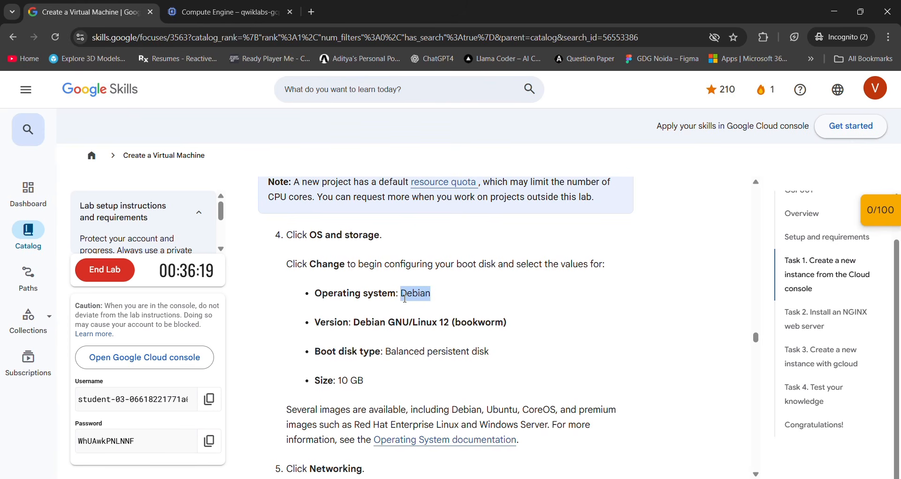
click(226, 13)
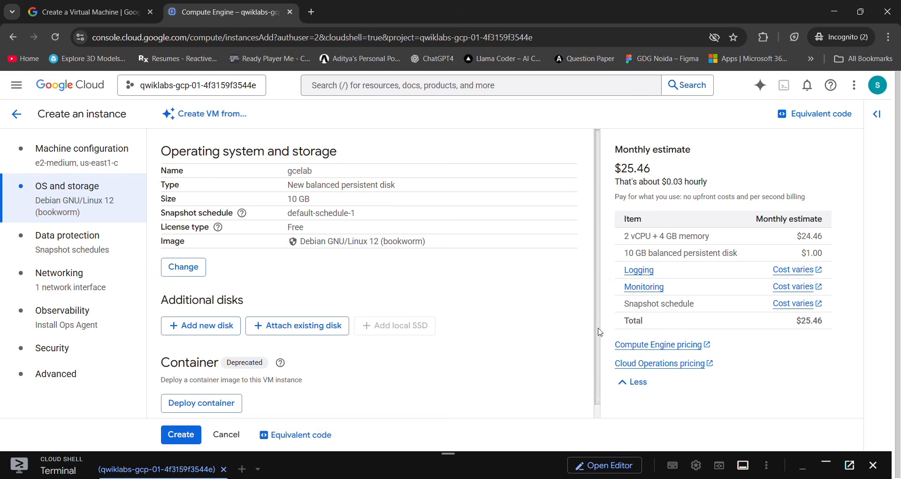
scroll(605, 351, down, 1)
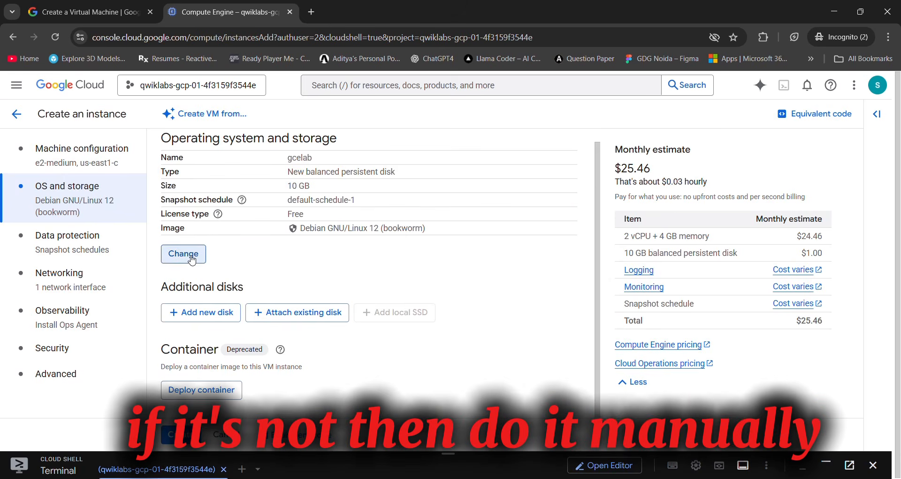
click(191, 257)
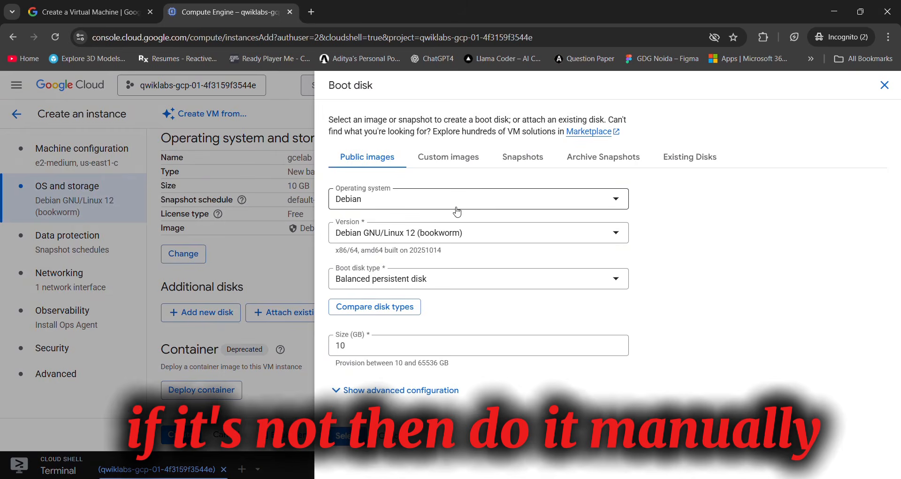
Compare the boot disk's operating system, version, disk type and size with the values listed in the lab
click(94, 12)
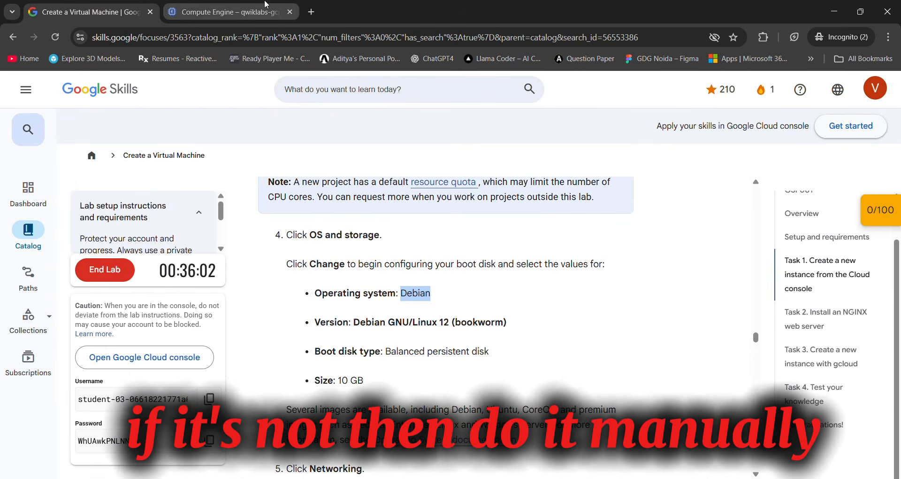
click(263, 5)
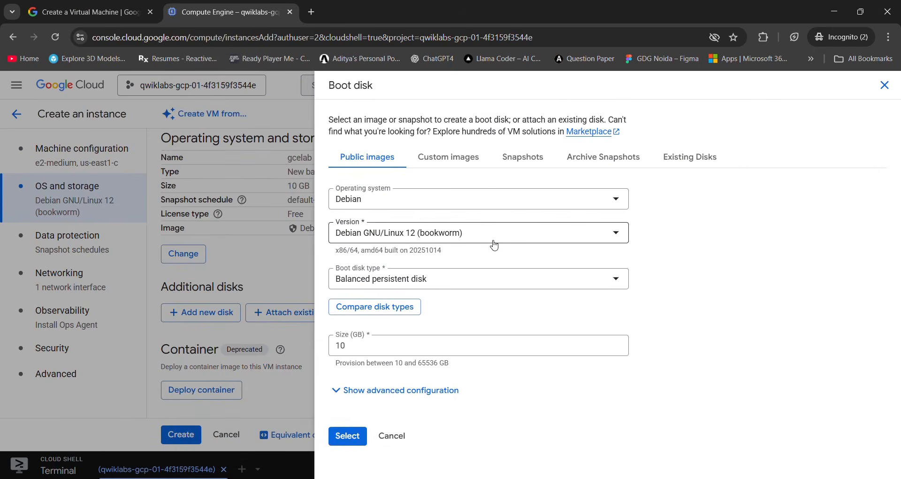
click(45, 5)
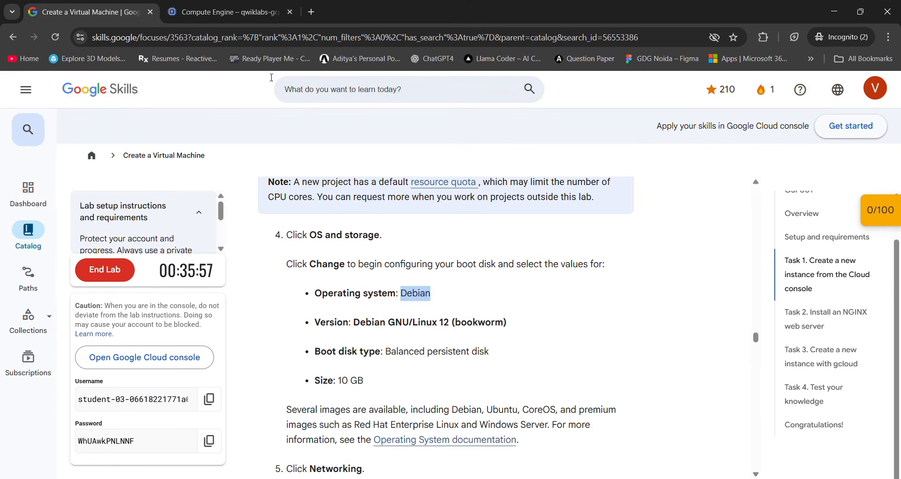
click(225, 12)
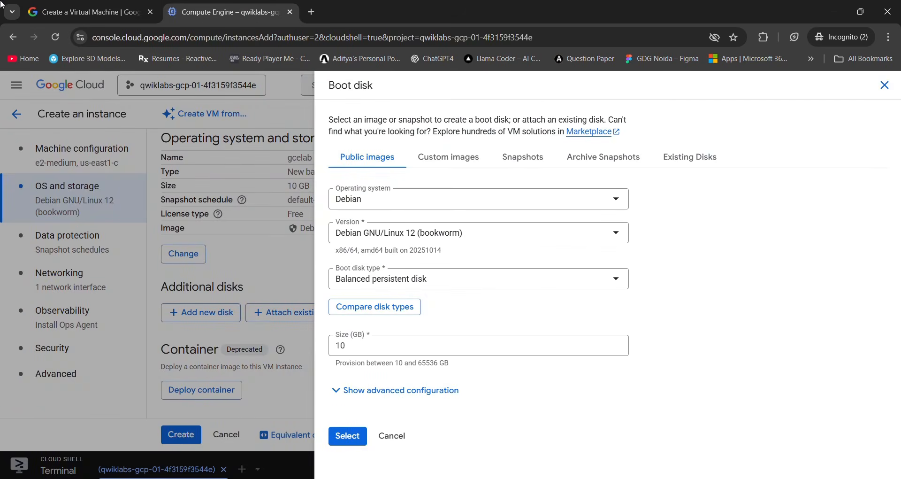
click(70, 12)
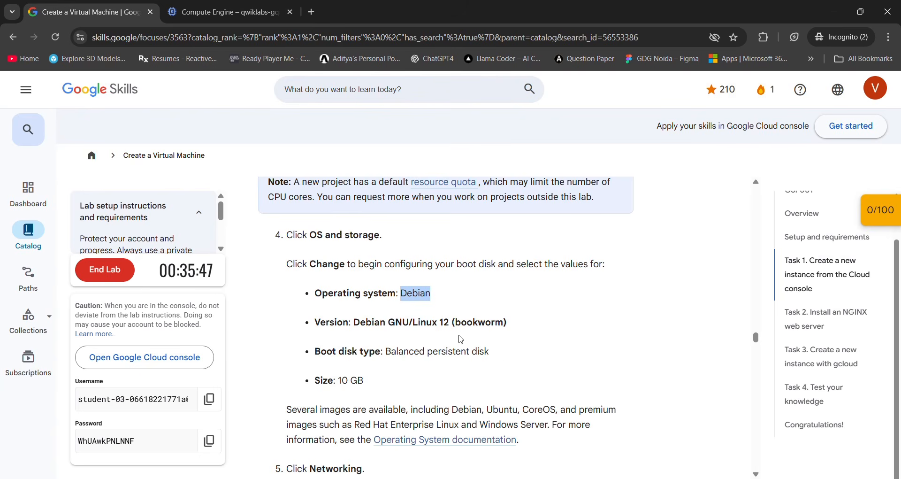
click(165, 5)
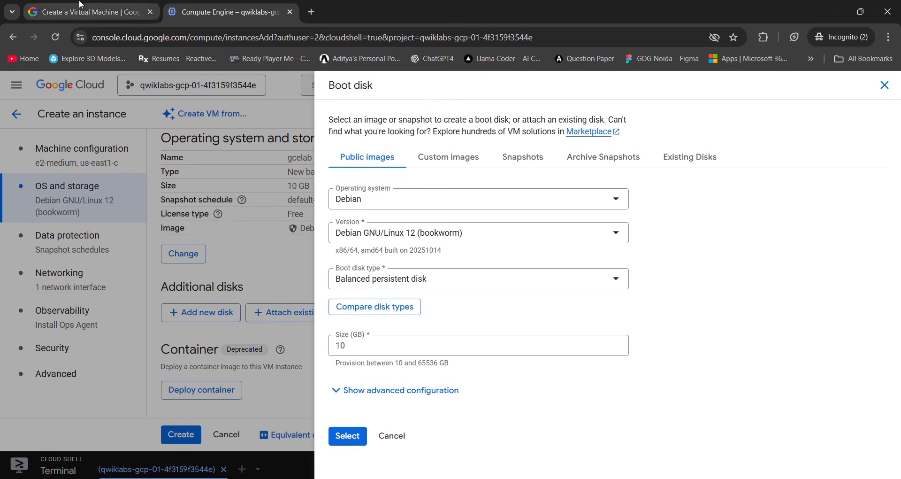
Read the lab's networking requirement, then confirm the Debian GNU/Linux 12 (bookworm) boot disk with a 10 GB balanced persistent disk
click(89, 11)
click(672, 302)
scroll(666, 308, down, 5)
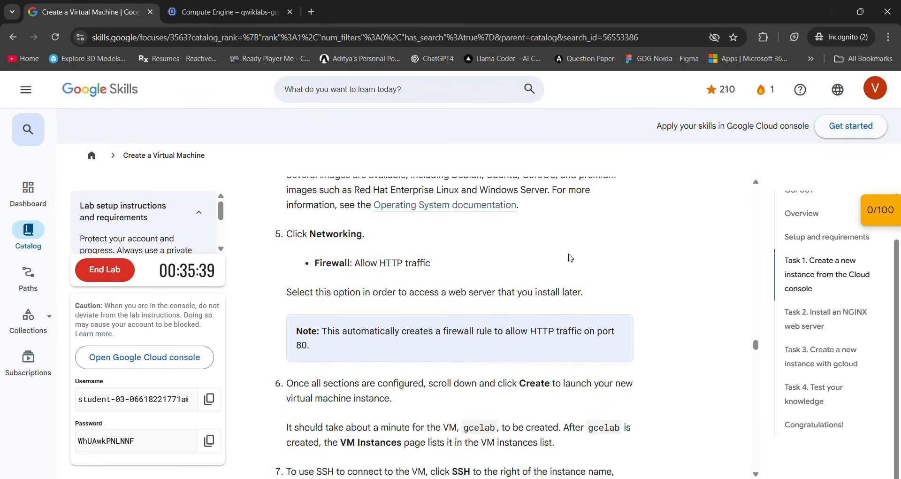
click(249, 5)
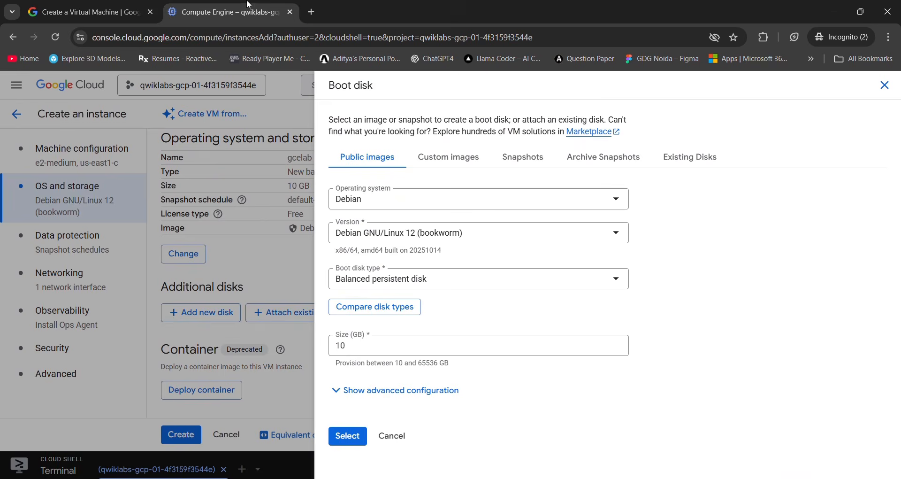
click(353, 442)
Allow HTTP traffic in the instance's networking firewall settings and check the choice against the lab
click(94, 12)
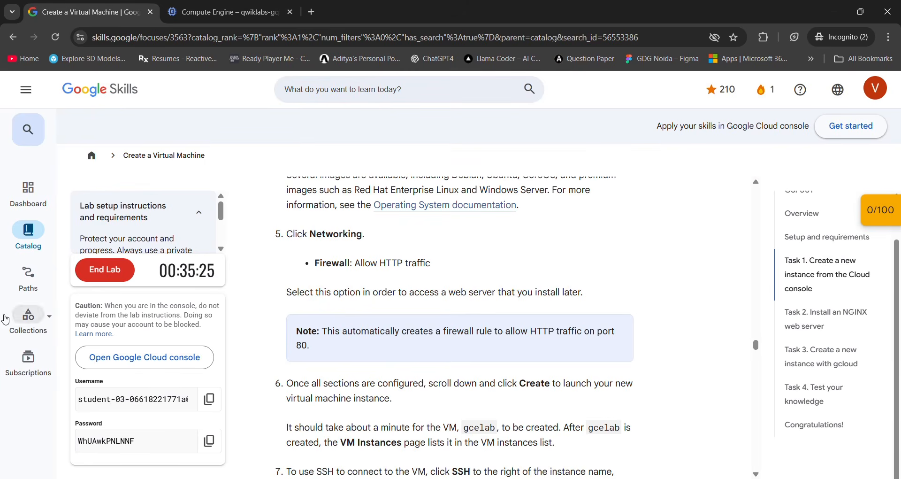
click(165, 6)
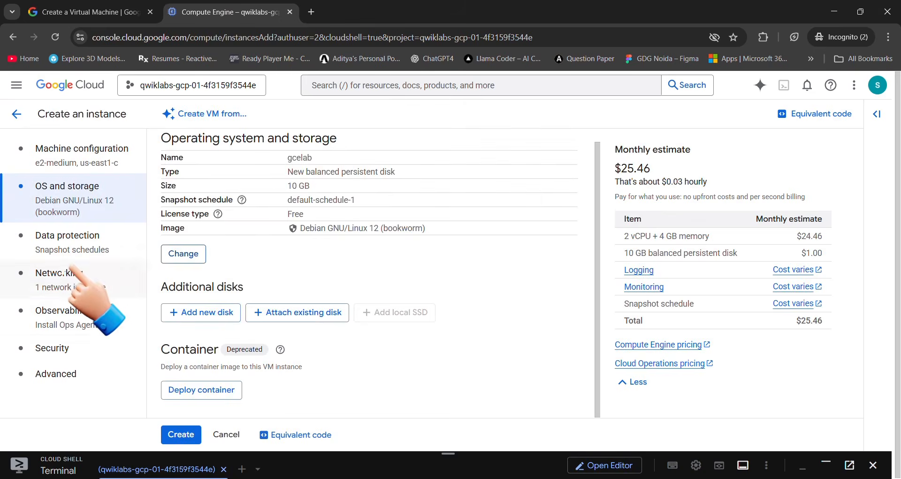
click(58, 277)
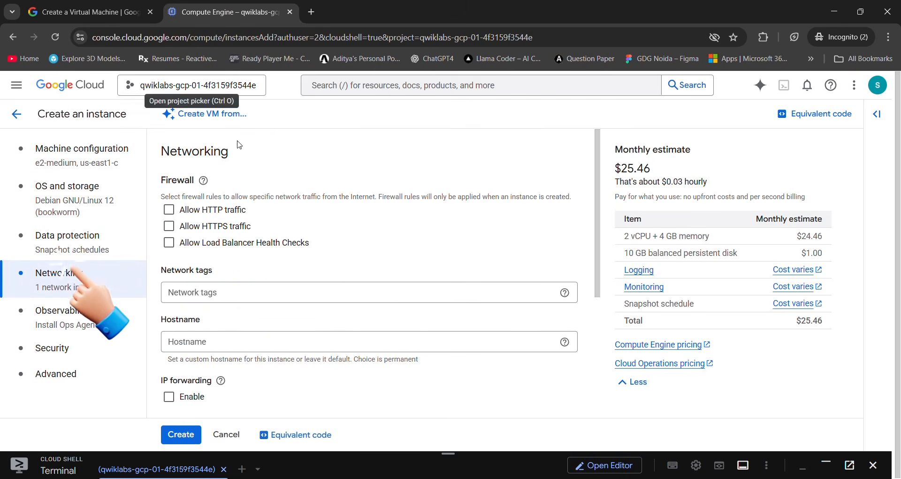
click(174, 215)
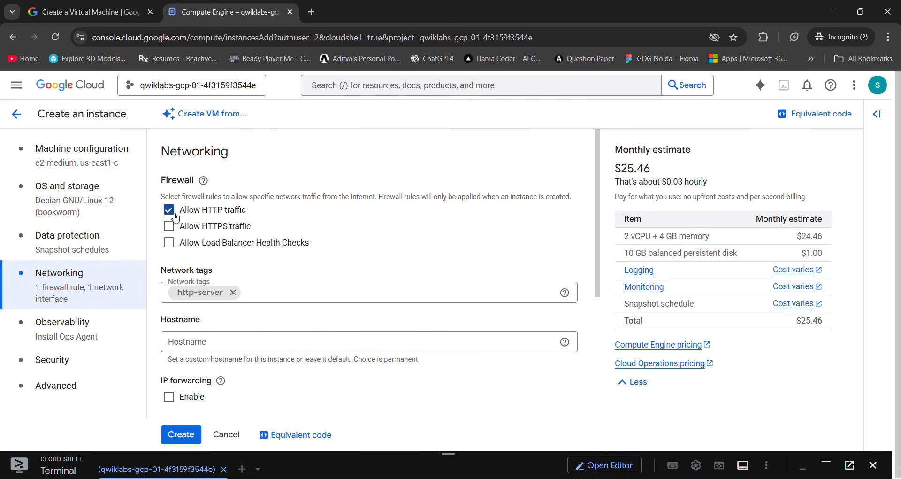
click(80, 6)
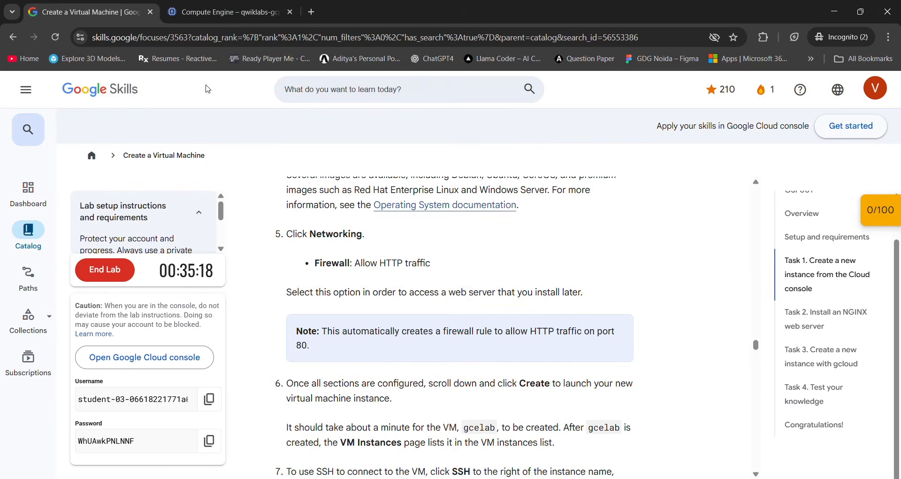
click(248, 14)
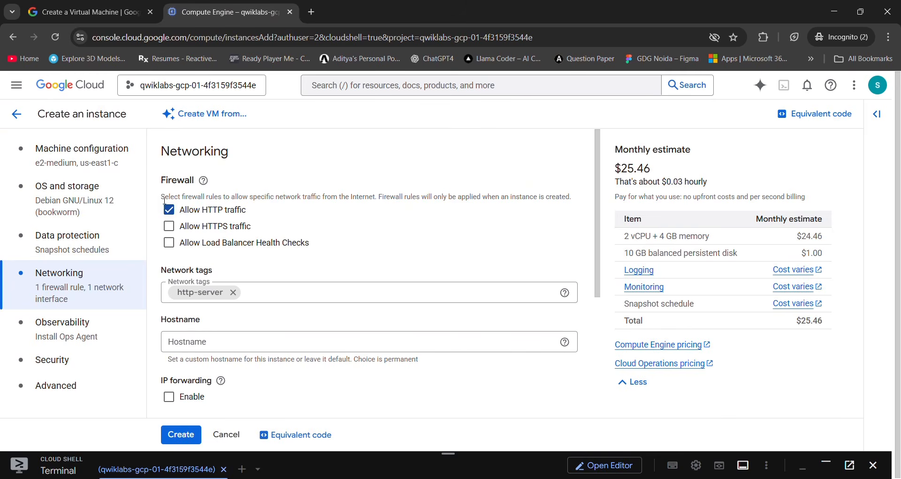
Read the lab's instruction for launching the VM and create the configured gcelab instance
click(87, 6)
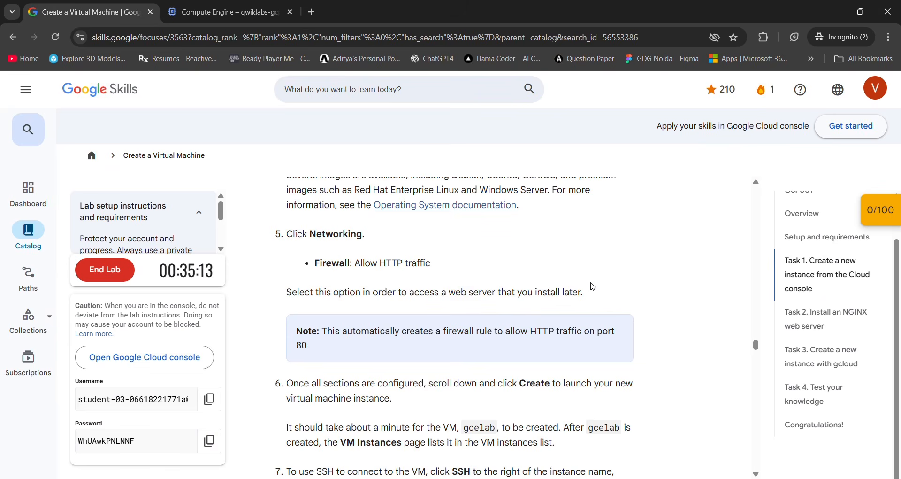
scroll(593, 287, down, 2)
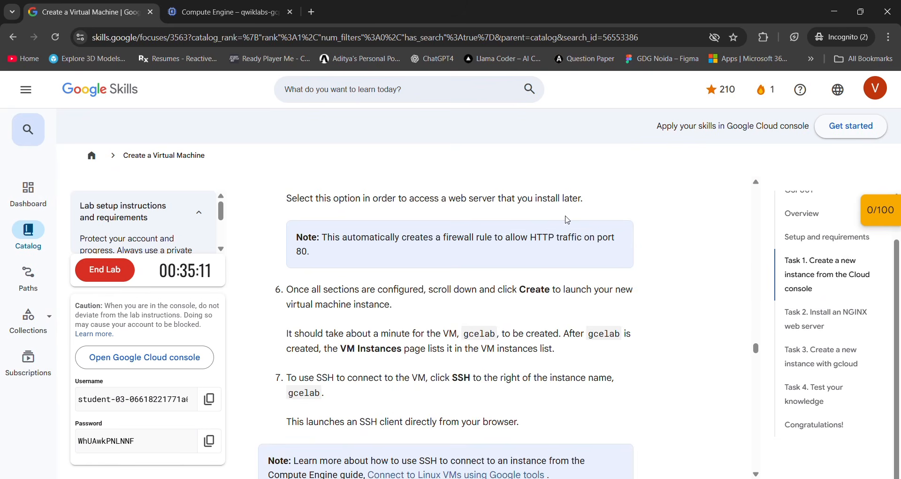
click(210, 7)
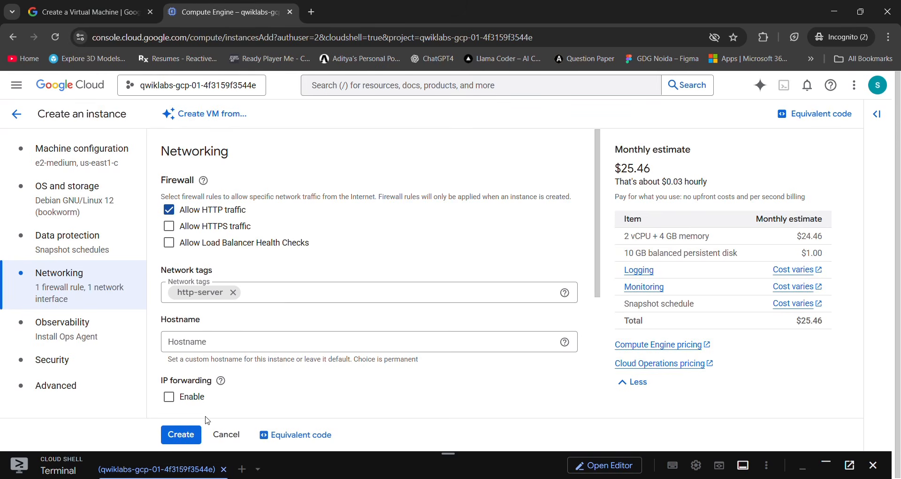
click(190, 438)
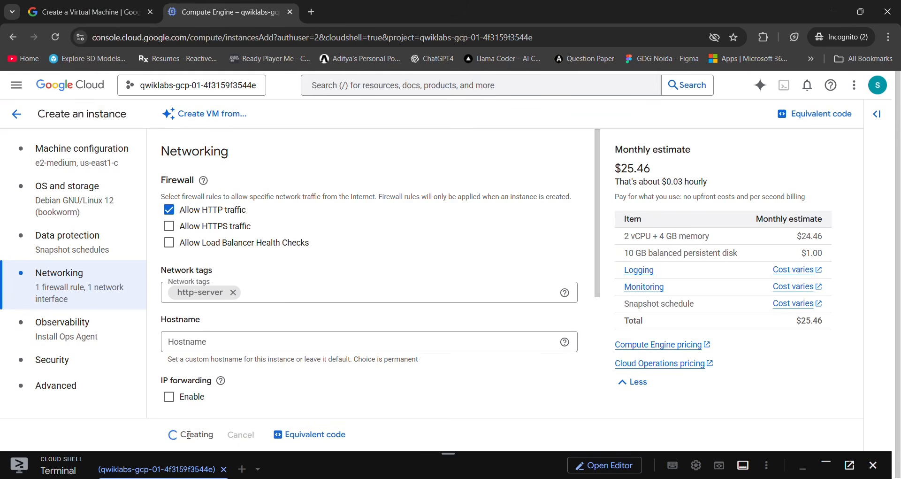
Close the tutorial pane beside the VM instances, then open an SSH-in-browser connection to gcelab and authorize it
click(54, 6)
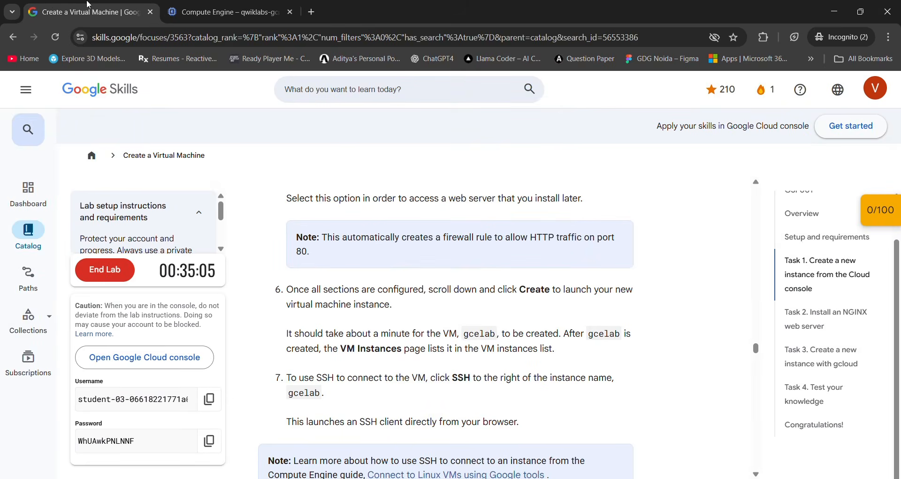
click(221, 12)
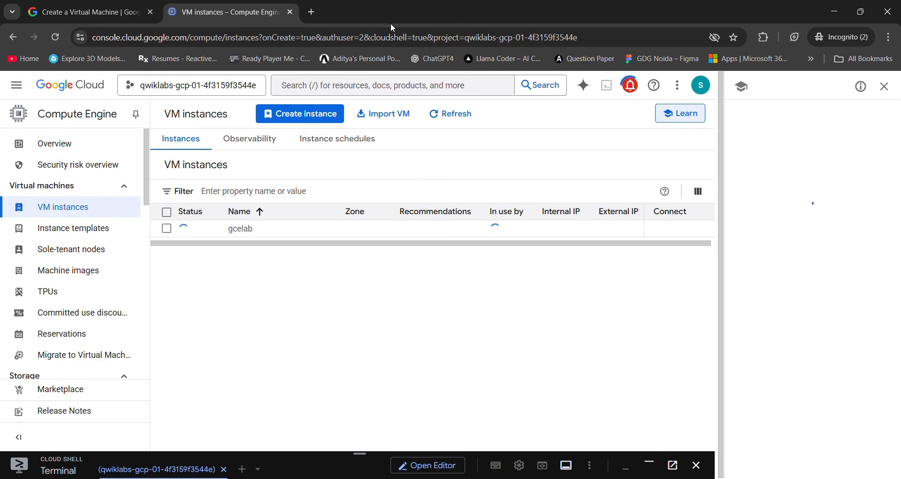
click(885, 87)
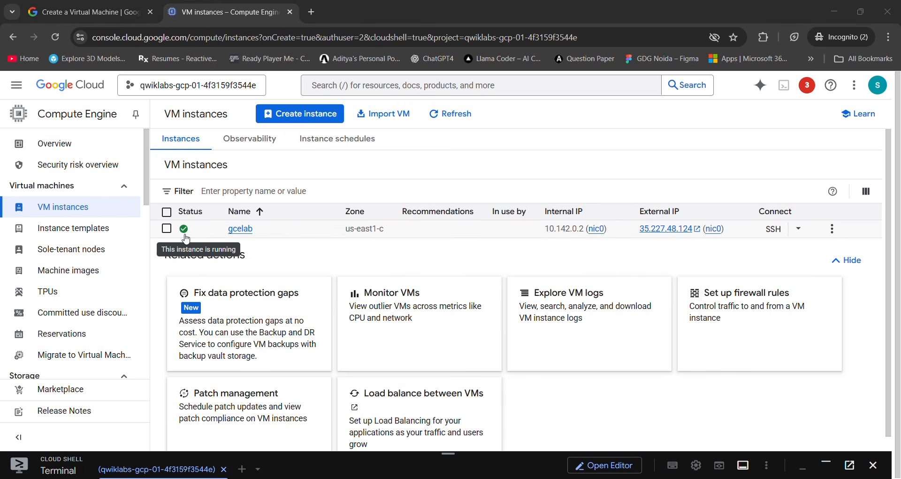
click(772, 230)
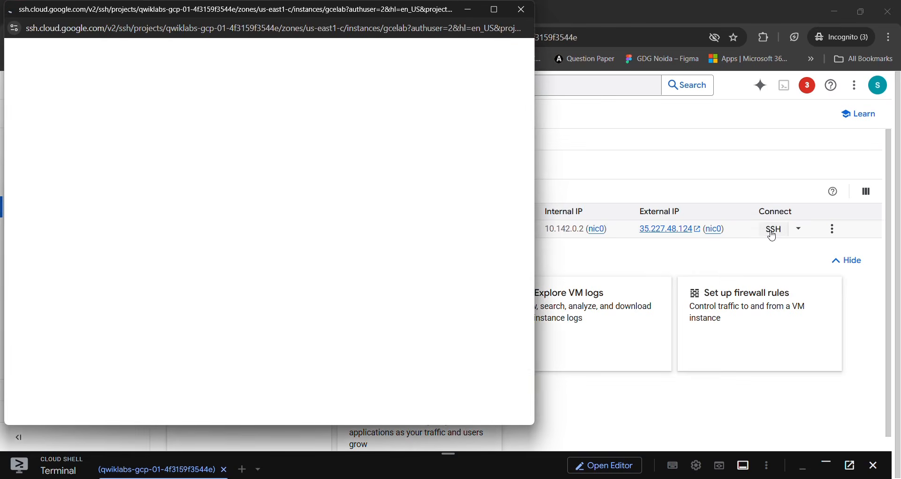
drag(277, 13, 607, 46)
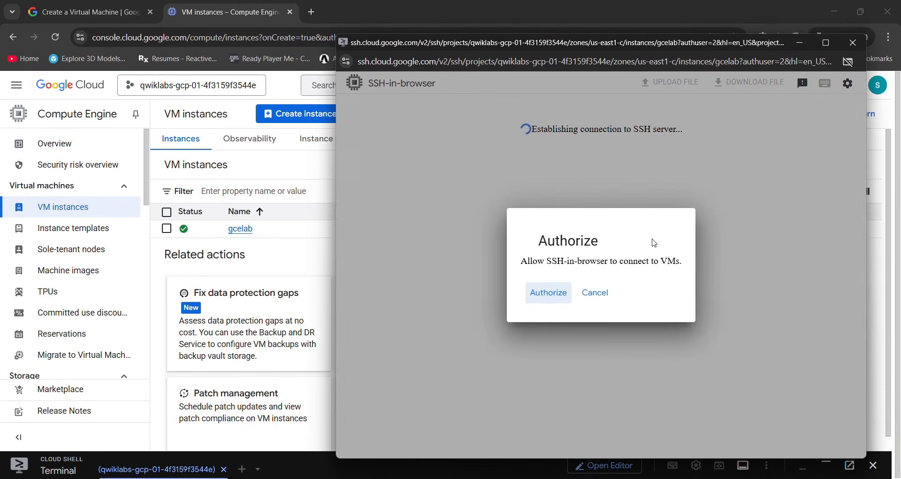
click(537, 297)
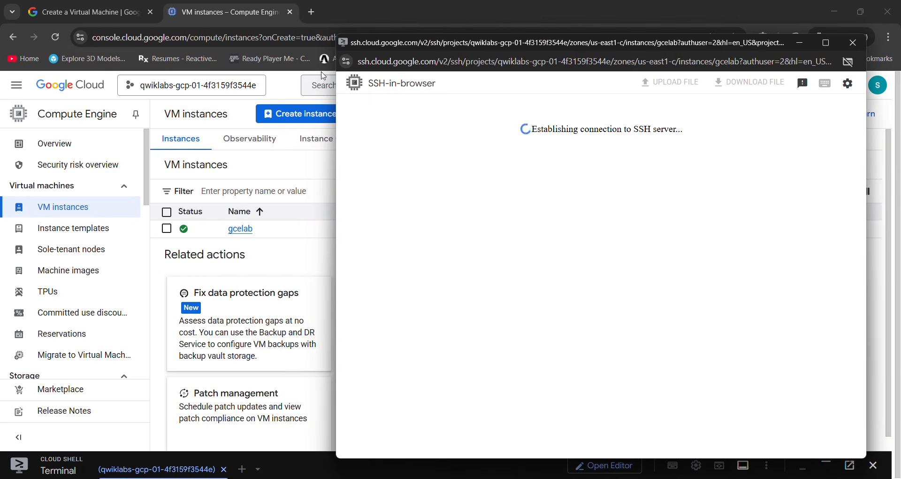
Switch to the lab instructions and the other open SSH-in-browser window, and authorize its connection to VMs
key(alt+Tab)
key(ctrl+1)
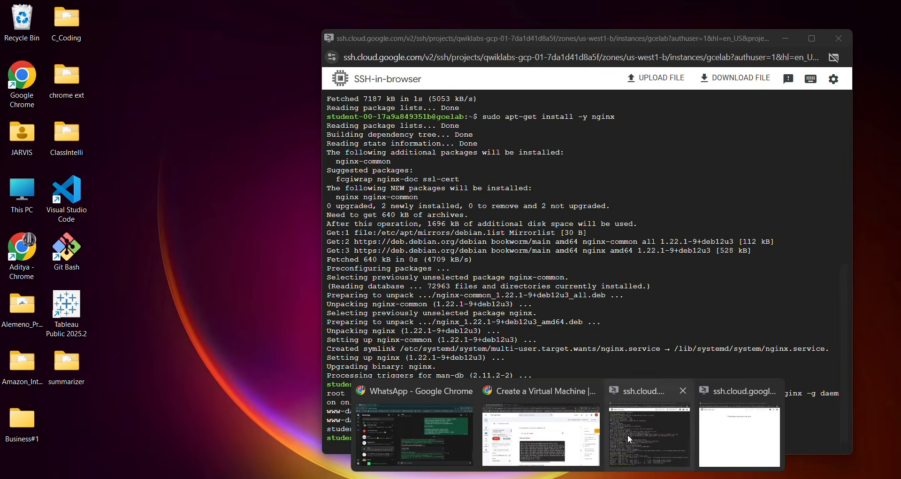
click(628, 433)
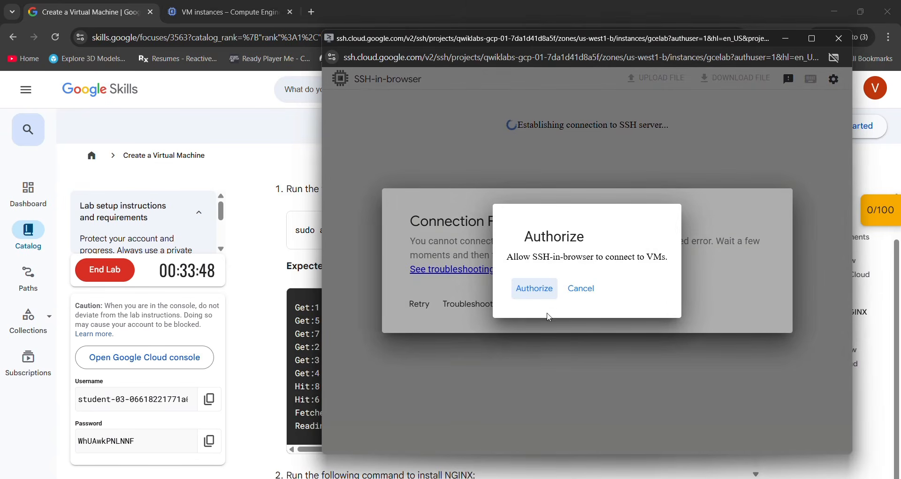
click(530, 292)
click(531, 290)
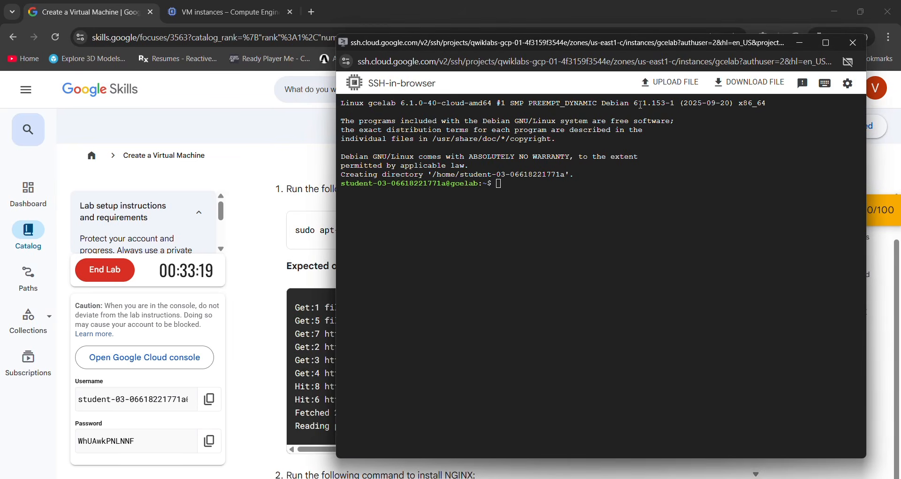
Move the gcelab SSH window aside, return to the lab's Task 2 and copy the command sudo apt-get update
drag(589, 53, 675, 78)
click(399, 241)
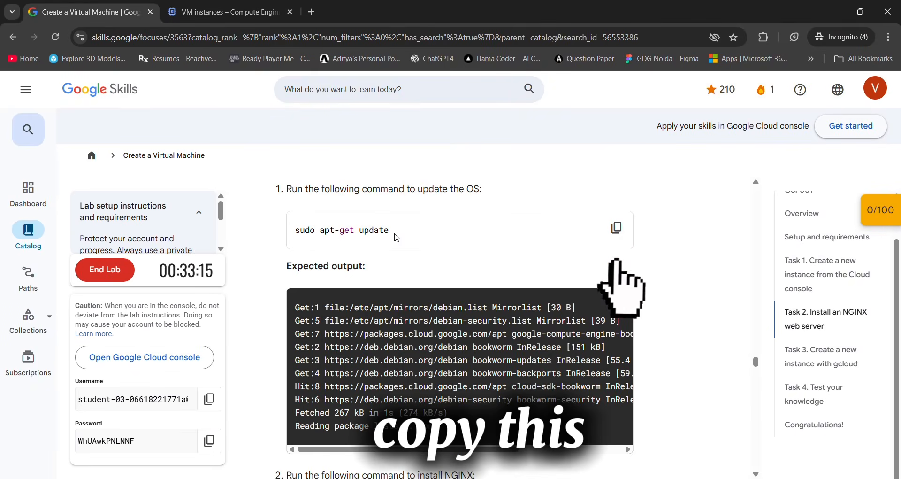
click(617, 227)
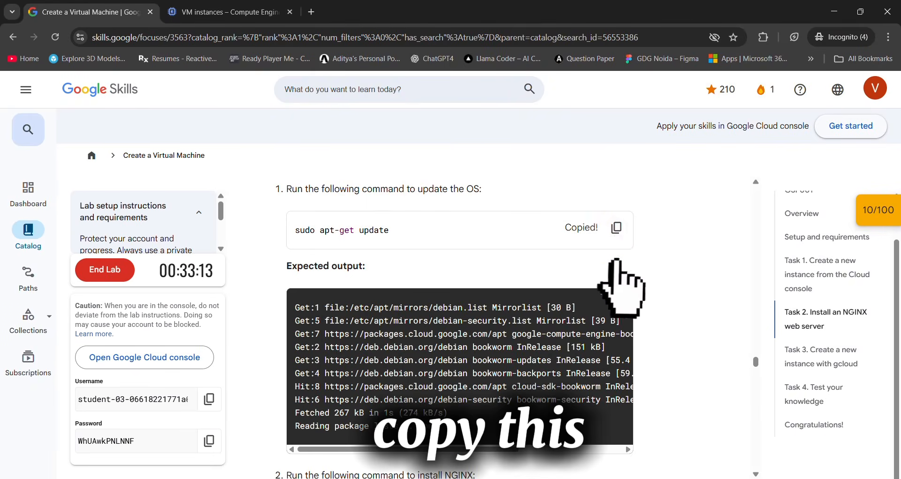
Switch to the gcelab SSH-in-browser window and run the copied command sudo apt-get update
mouse_move(596, 450)
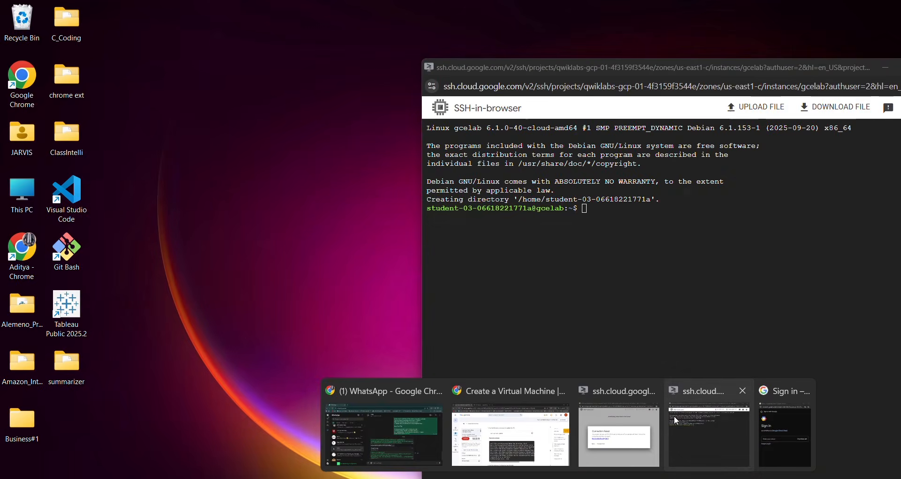
click(674, 416)
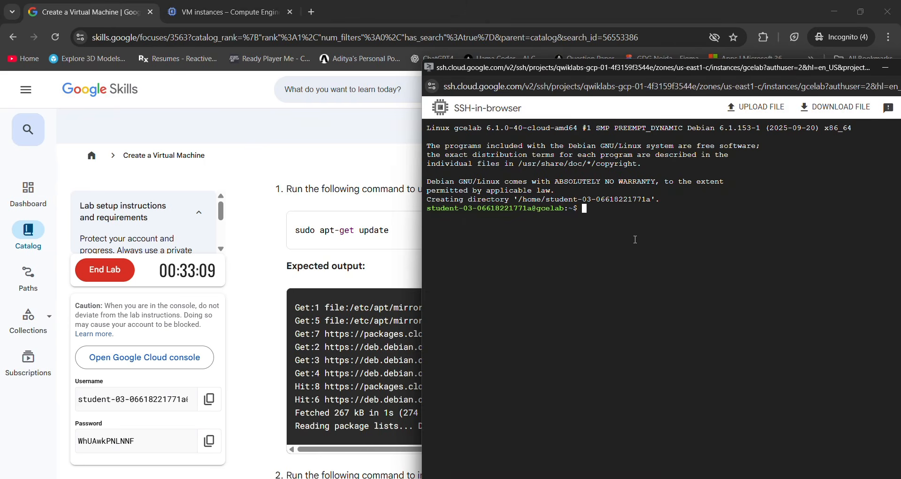
key(ctrl+v)
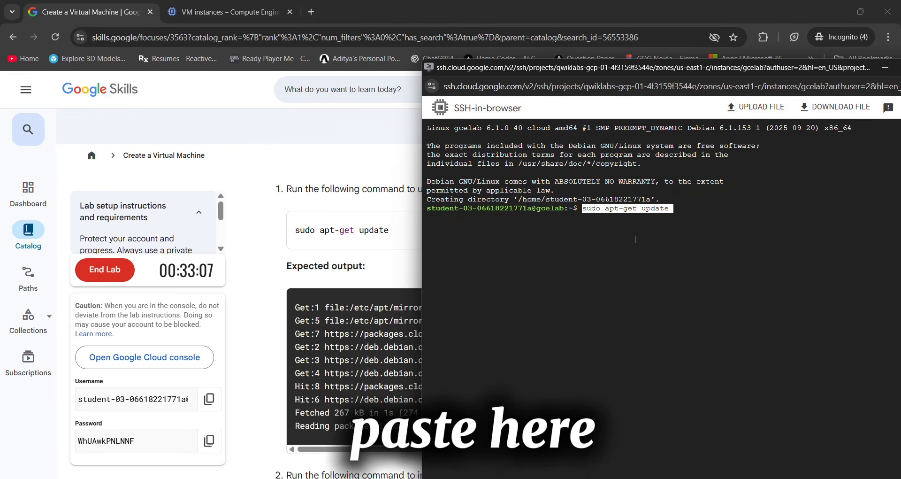
key(Return)
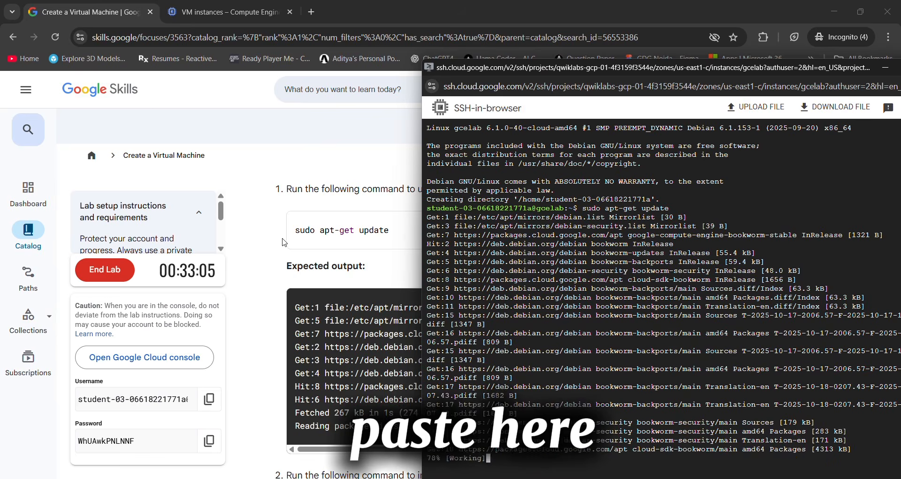
Copy the lab's command sudo apt-get install -y nginx, close the disconnected SSH window, and run the command in the gcelab SSH session
click(271, 243)
scroll(531, 295, down, 3)
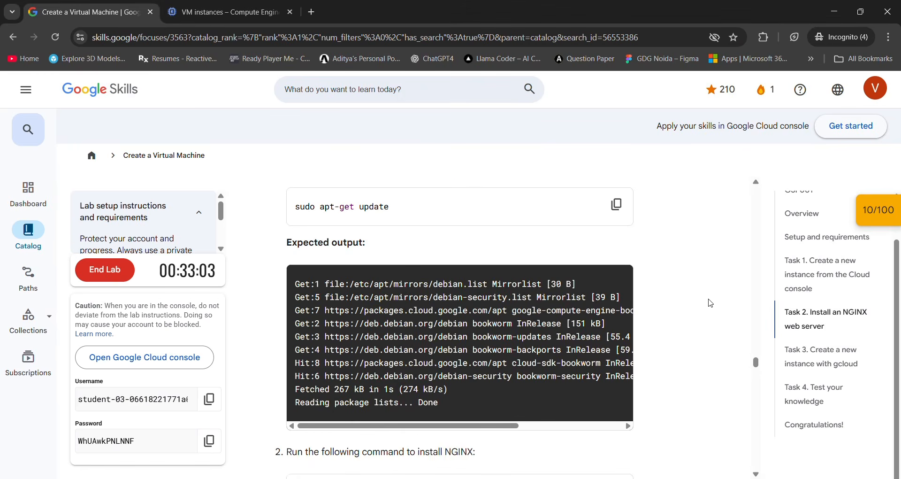
scroll(663, 289, down, 4)
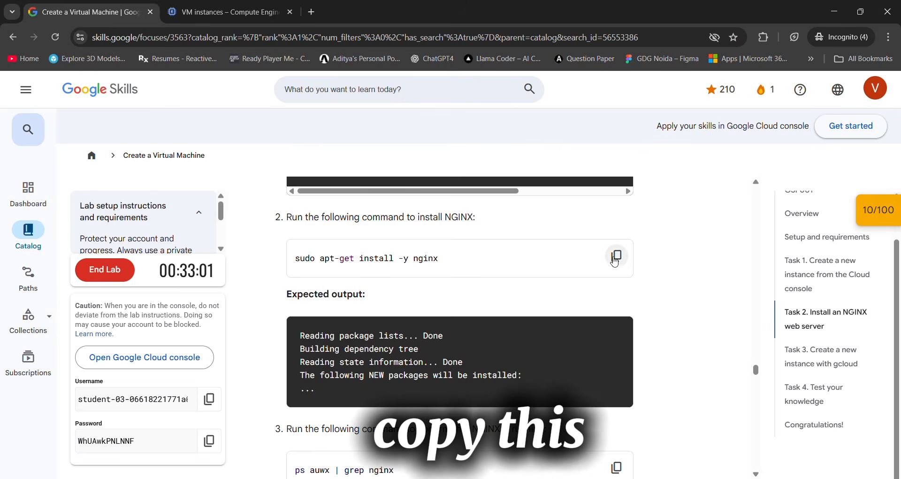
click(616, 255)
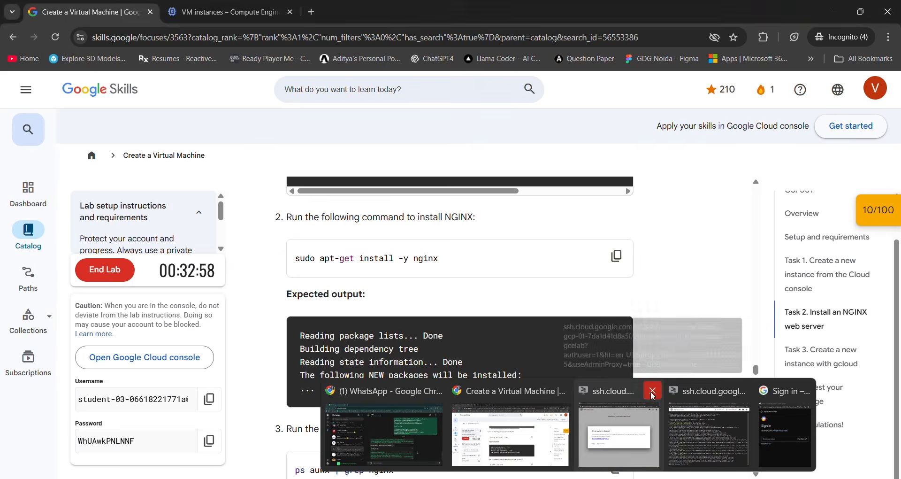
click(653, 391)
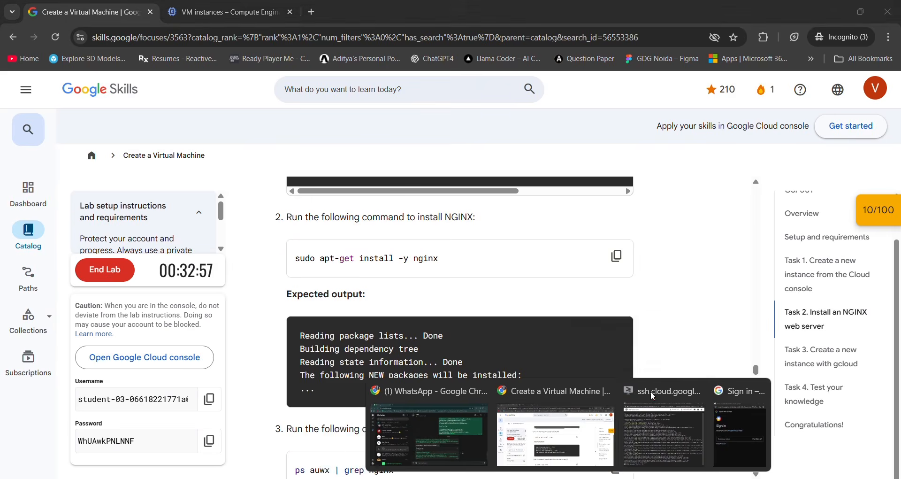
click(667, 424)
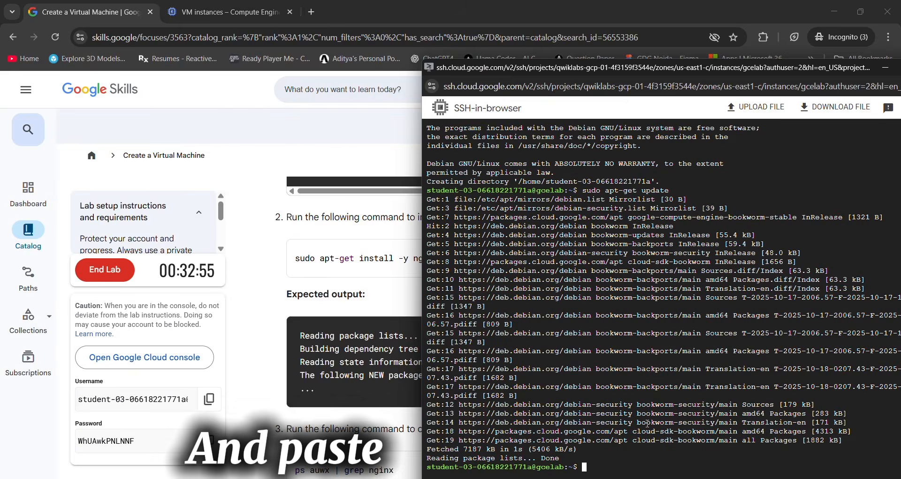
key(ctrl+v)
key(Return)
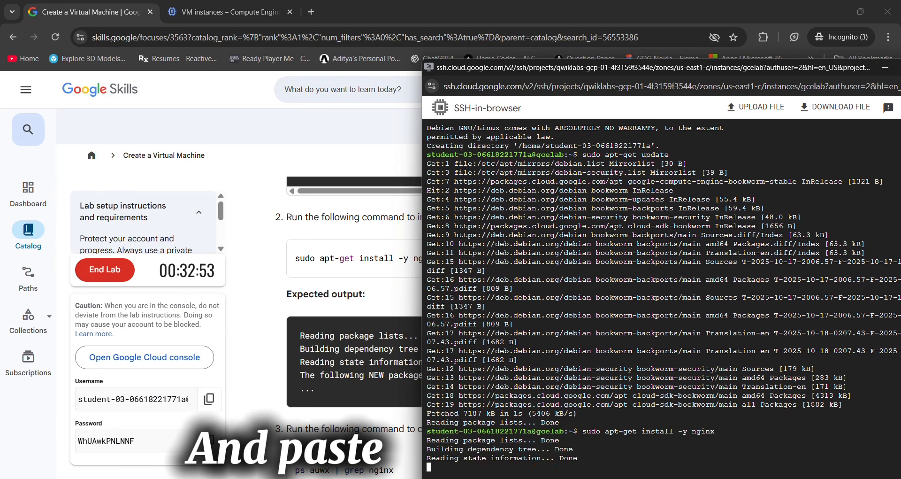
Close the leftover sign-in window, then copy ps auwx | grep nginx from the lab and run it in the gcelab SSH session
mouse_move(568, 478)
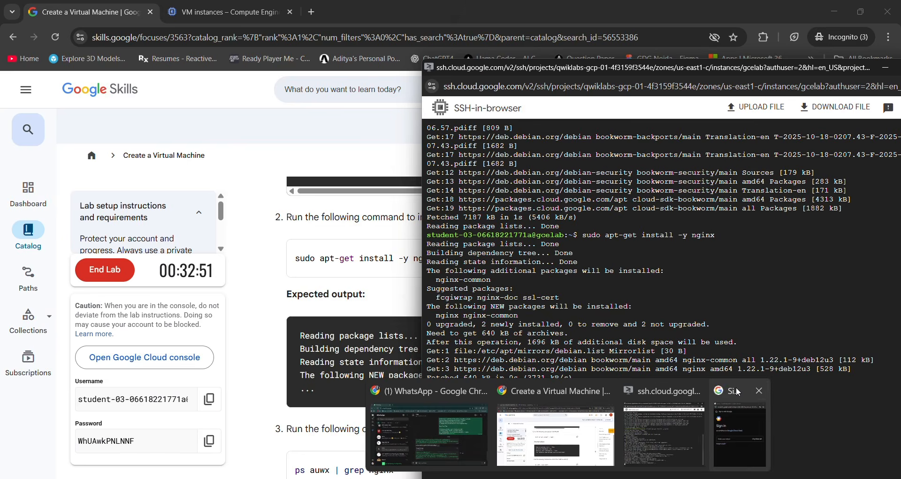
click(756, 391)
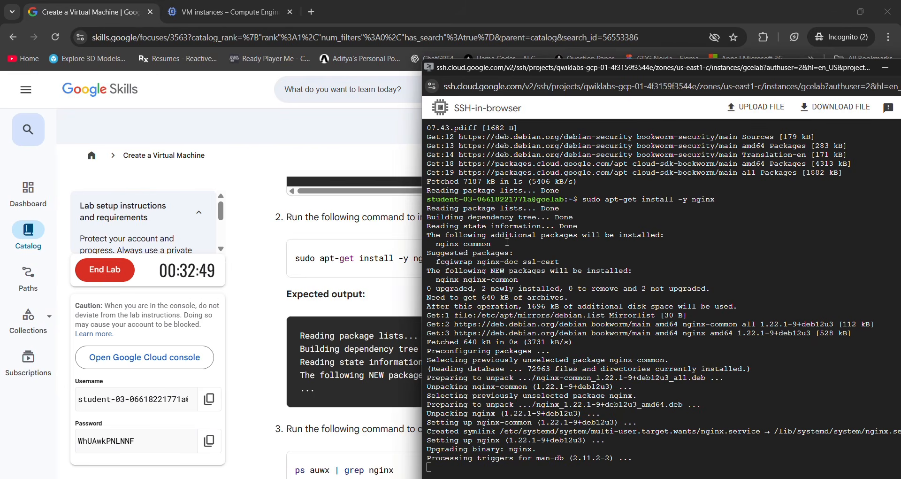
click(280, 262)
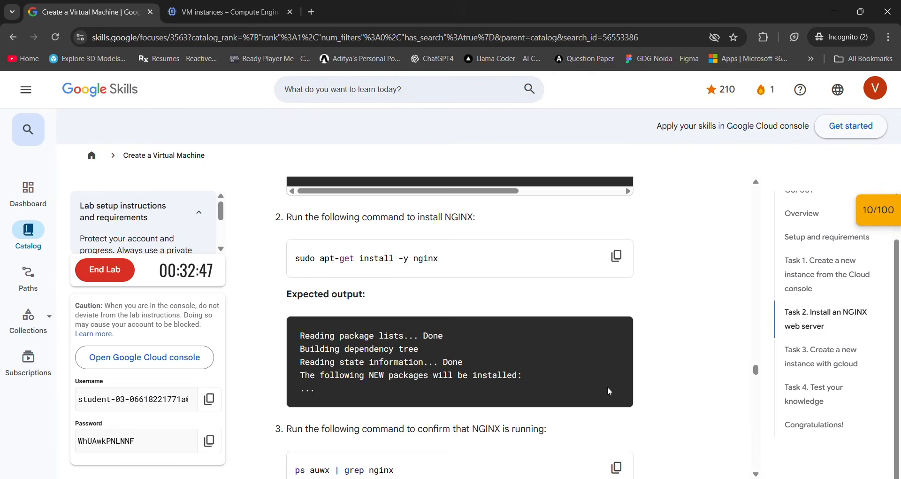
scroll(641, 406, down, 2)
scroll(641, 406, down, 1)
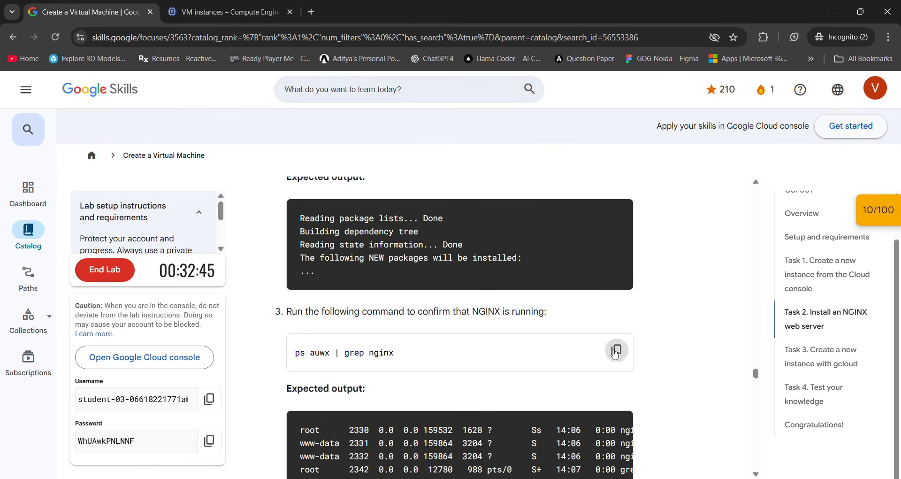
click(617, 350)
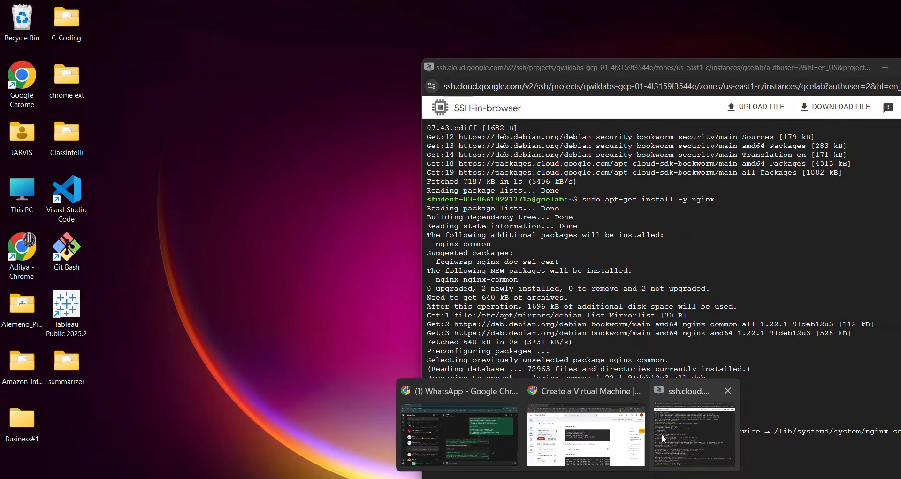
click(663, 434)
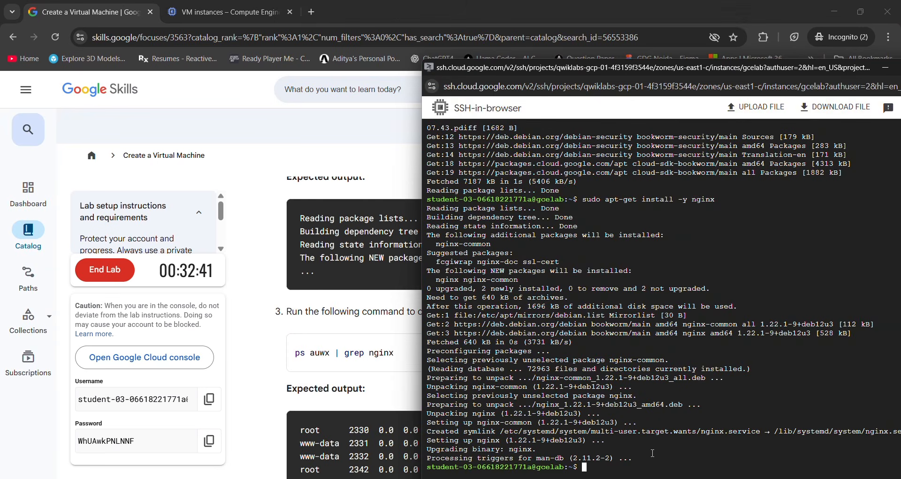
key(ctrl+v)
key(Return)
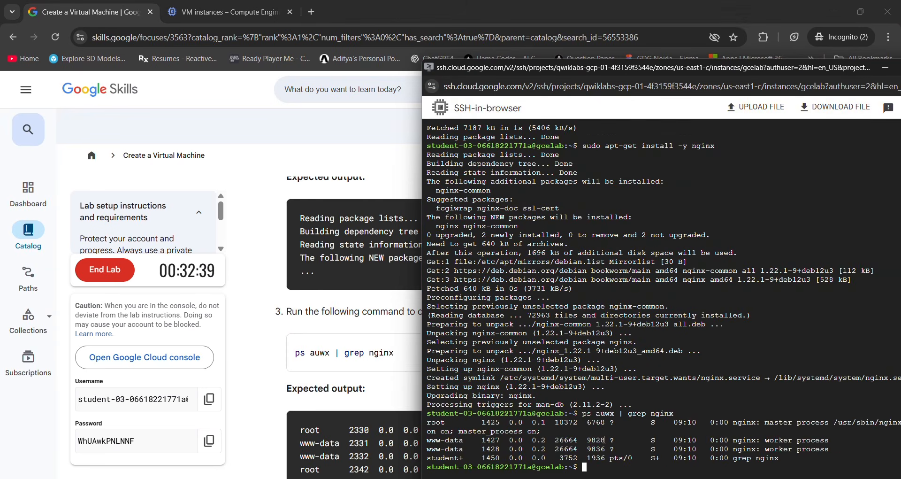
Return to the lab and check progress on the Compute Engine instance and Nginx server checkpoint, then collapse the checkpoints
click(274, 349)
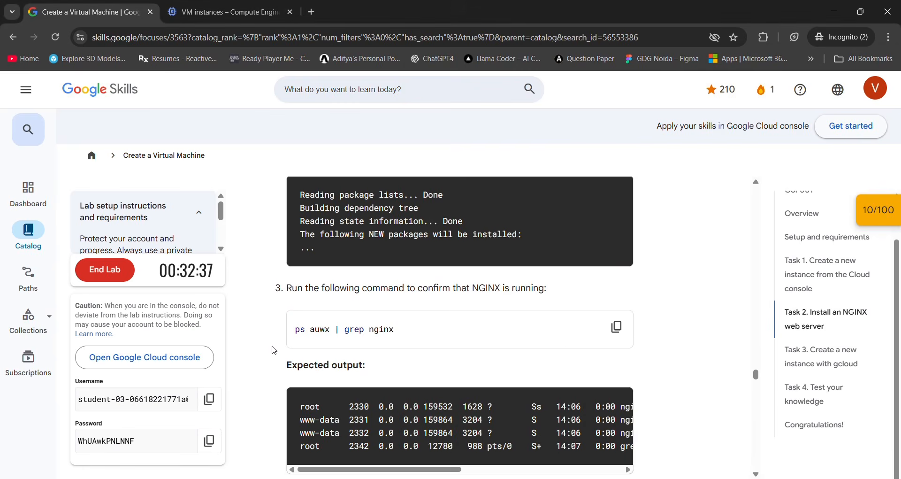
scroll(274, 350, down, 4)
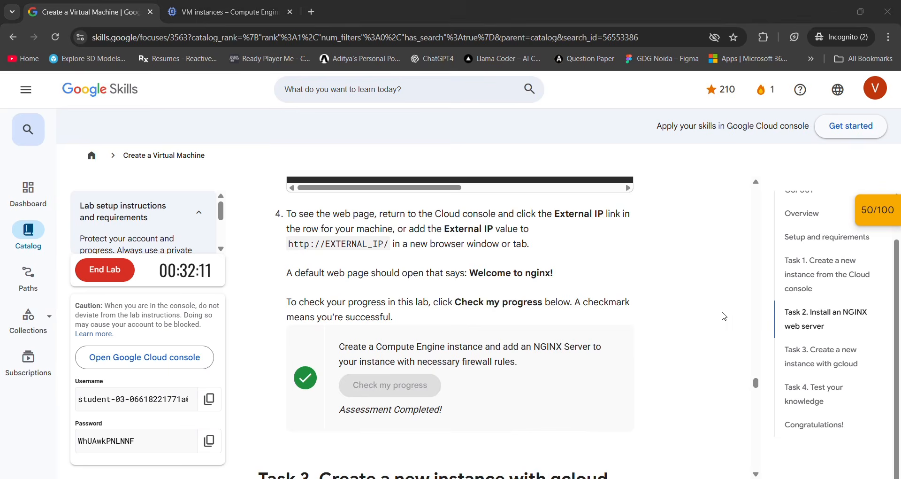
click(858, 220)
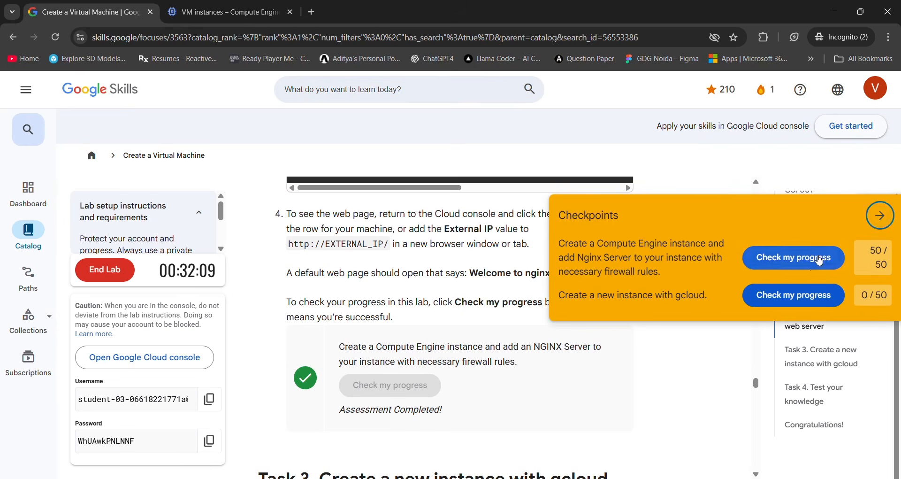
click(817, 269)
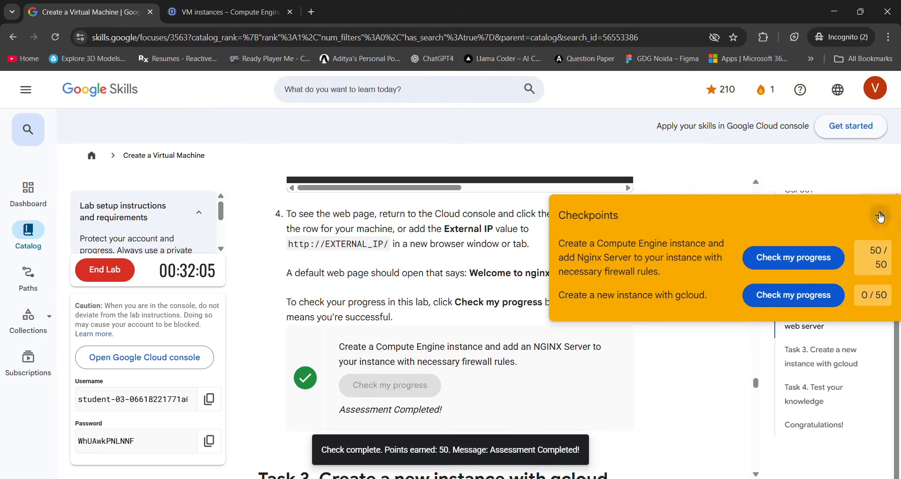
click(879, 215)
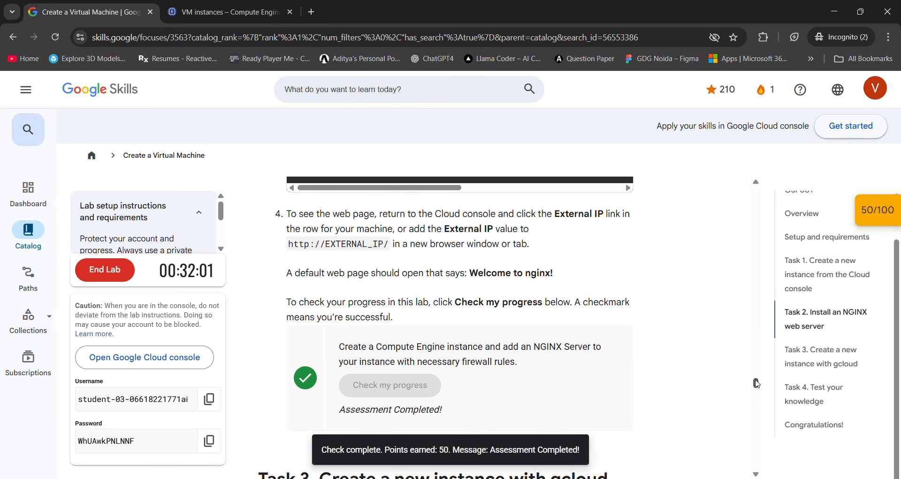
Close the gcelab SSH window and copy Task 3's command gcloud compute instances create gcelab2 --machine-type e2-medium --zone=$ZONE
drag(757, 384, 767, 398)
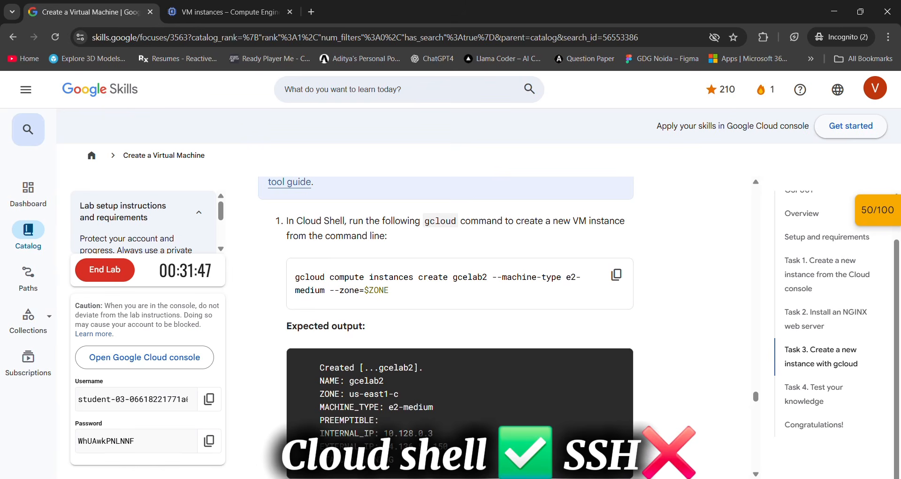
mouse_move(568, 476)
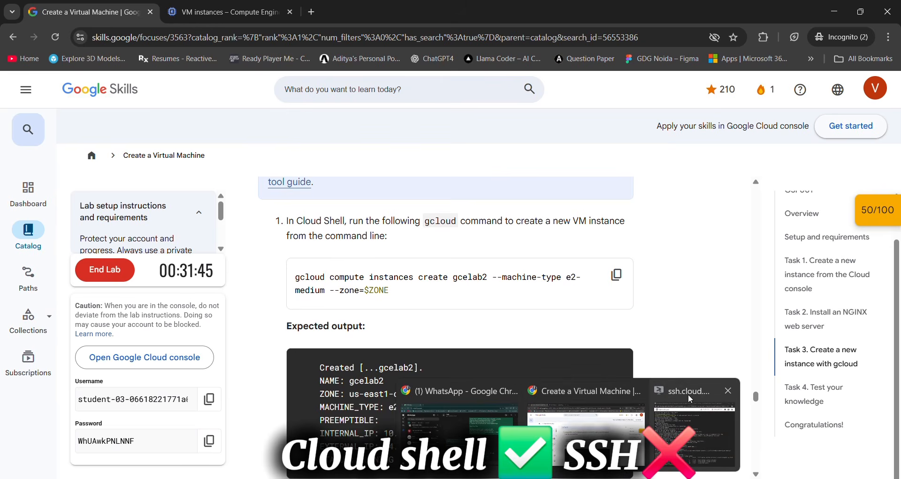
click(727, 392)
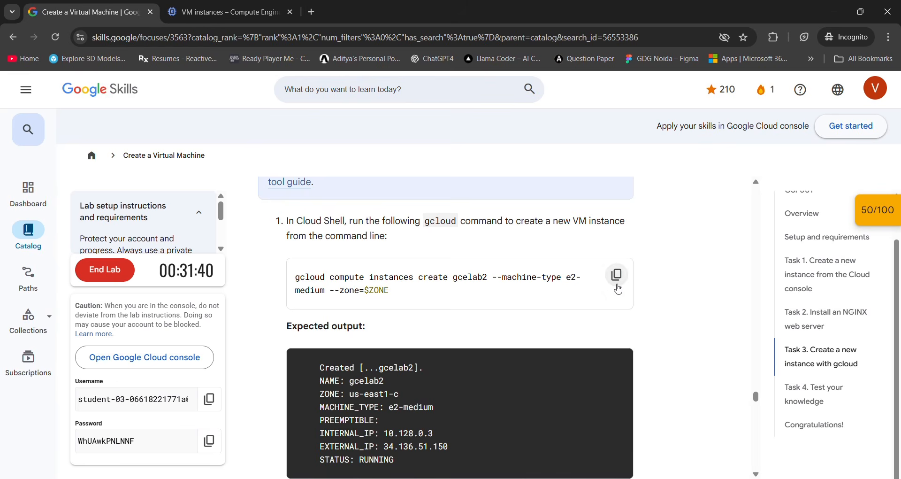
click(618, 284)
Enlarge the Cloud Shell terminal on the VM instances page and run the copied gcelab2 creation command
click(252, 19)
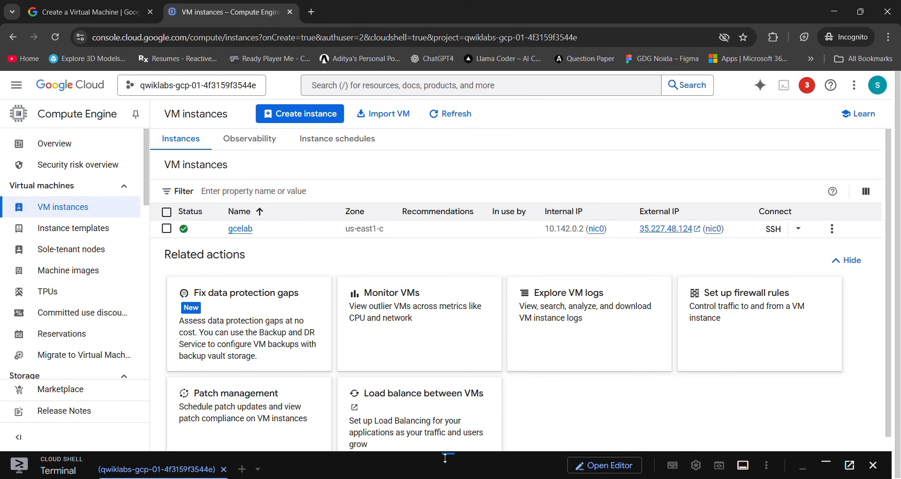
drag(445, 451, 448, 164)
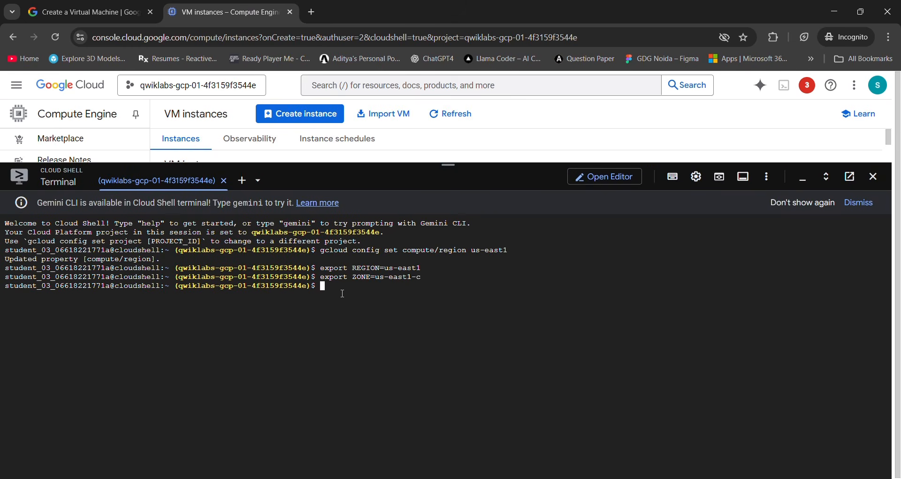
key(ctrl+v)
key(Return)
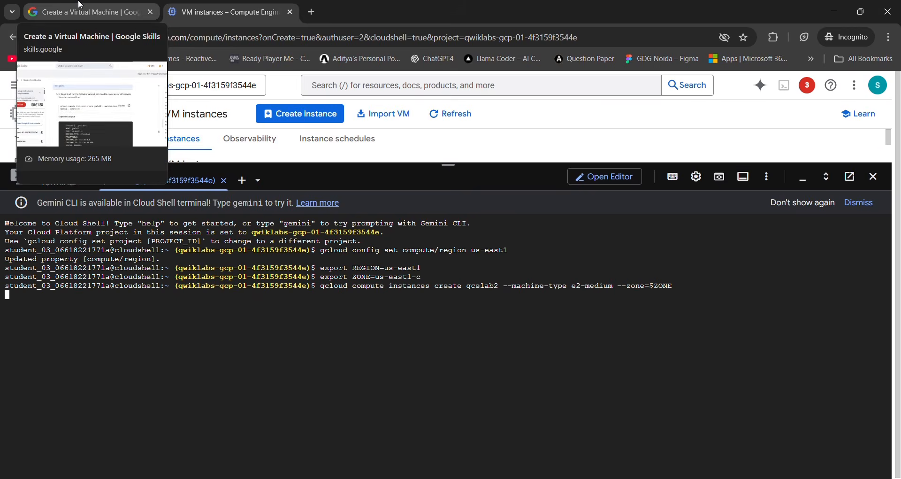
Review the lab's Task 3 instructions and checkpoint, and examine the gcelab2 creation output in Cloud Shell
click(80, 5)
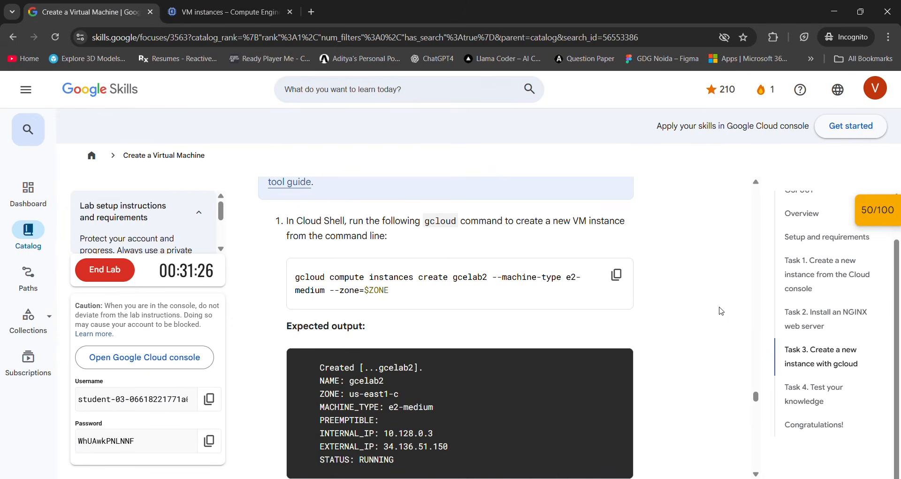
scroll(709, 280, up, 3)
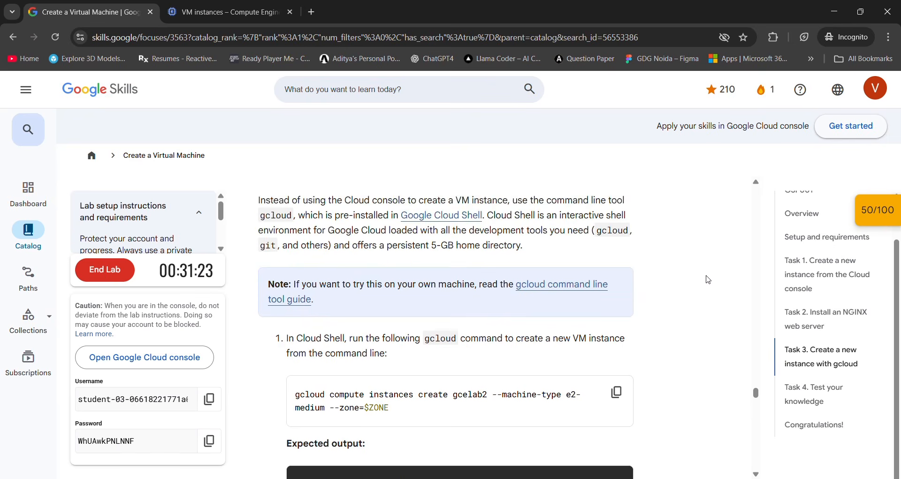
scroll(708, 280, down, 3)
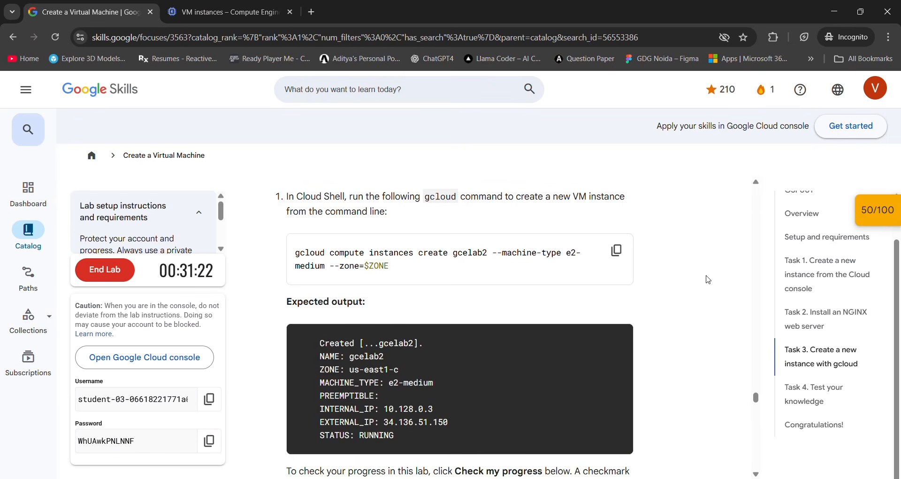
scroll(709, 280, down, 5)
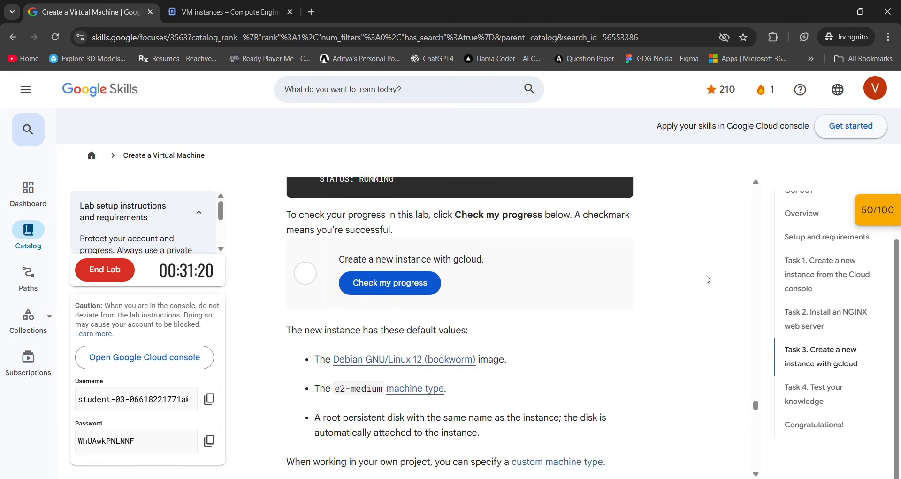
scroll(709, 280, up, 6)
scroll(709, 280, down, 1)
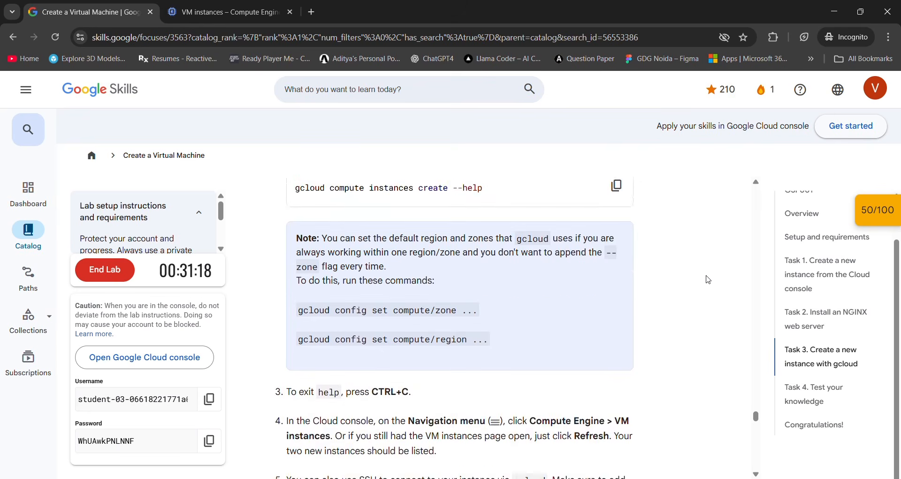
scroll(709, 280, up, 3)
click(237, 5)
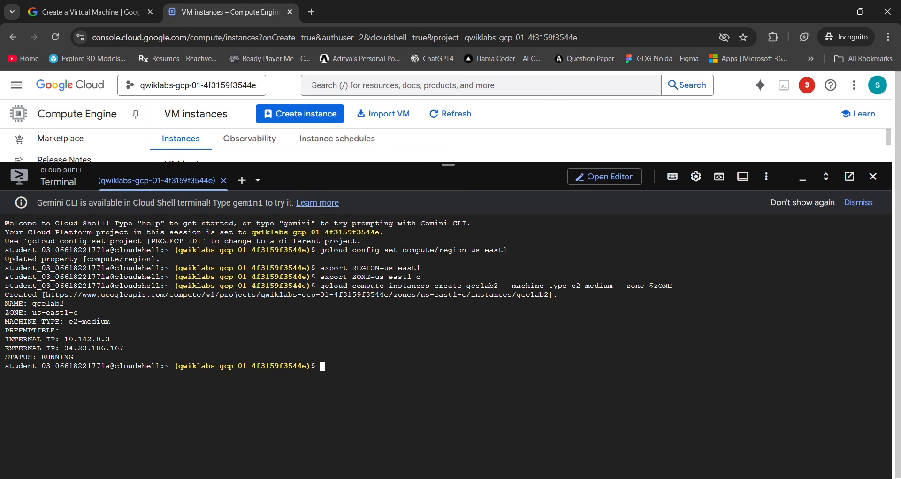
click(93, 5)
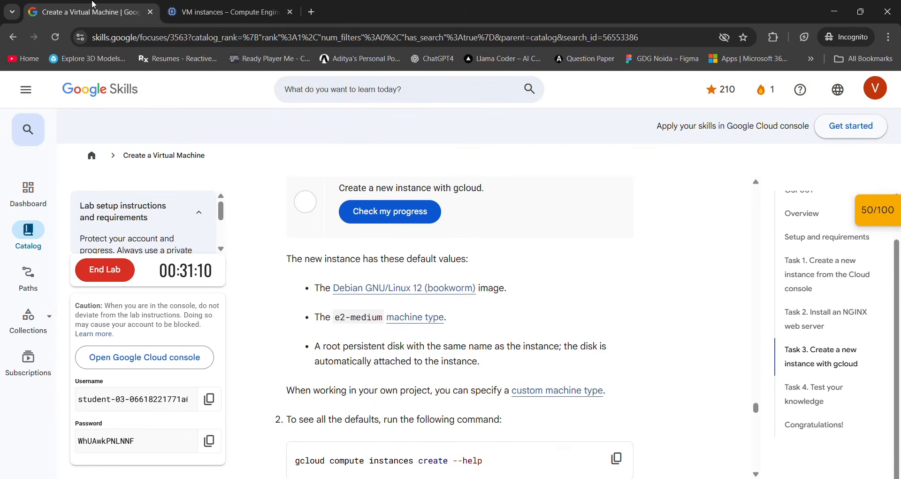
Check progress on the "Create a new instance with gcloud" checkpoint in Task 3 and in the checkpoints overview, then collapse the overview
click(409, 212)
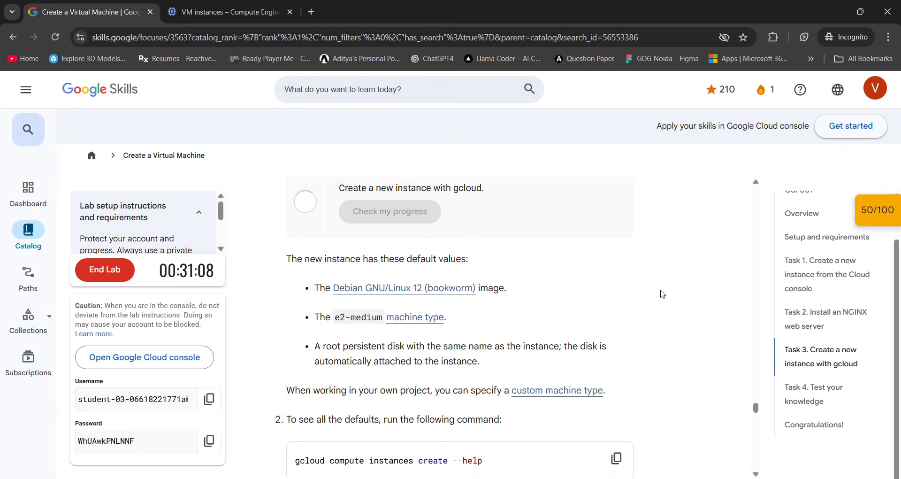
scroll(691, 299, up, 4)
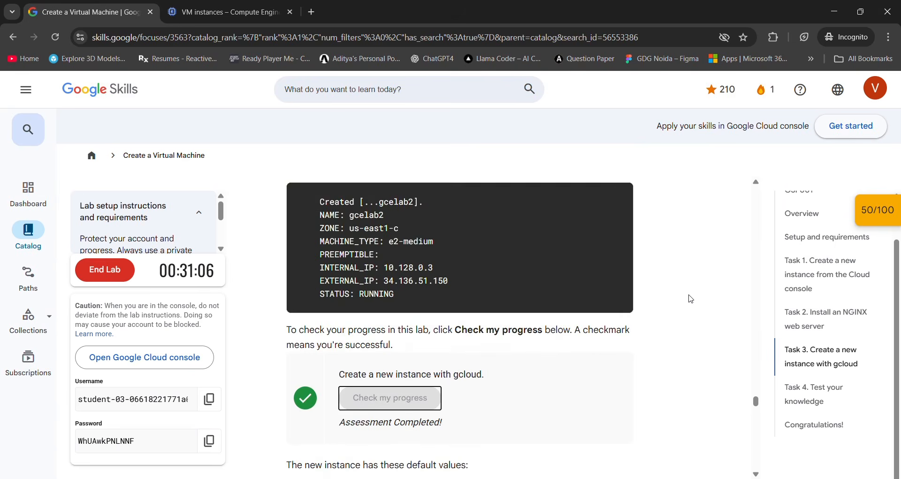
scroll(692, 299, down, 3)
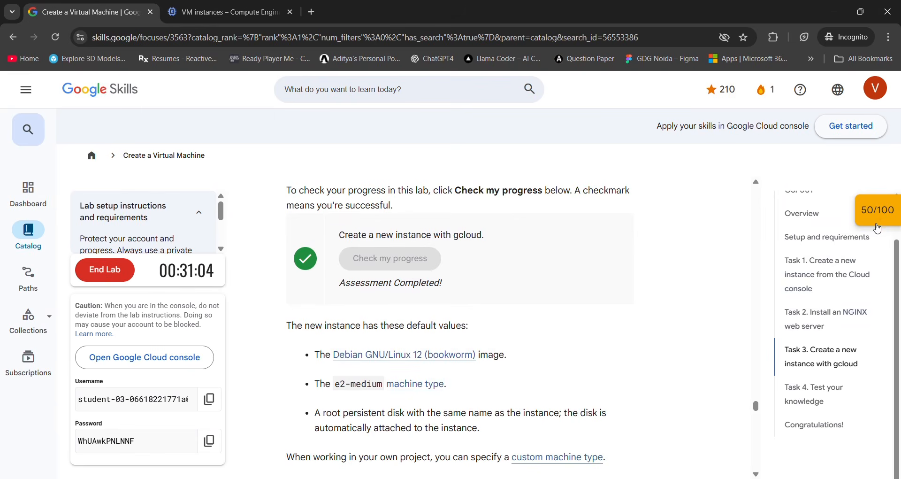
click(879, 224)
click(824, 297)
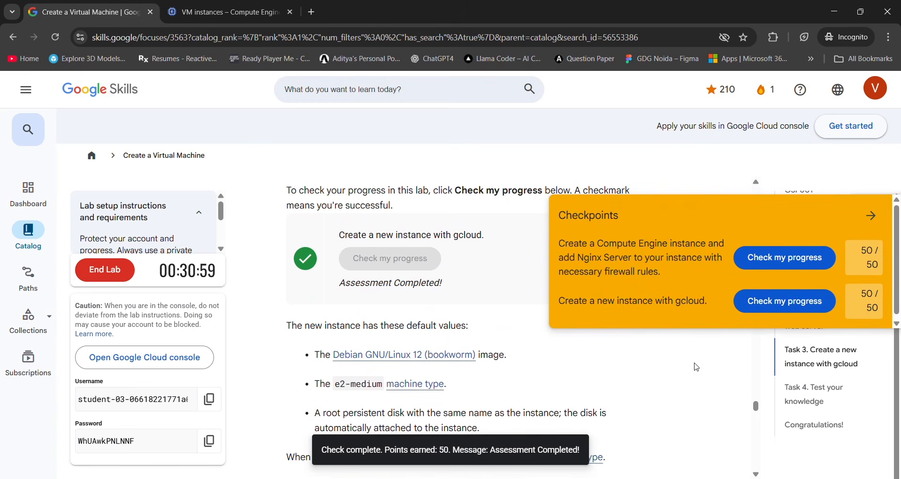
click(873, 216)
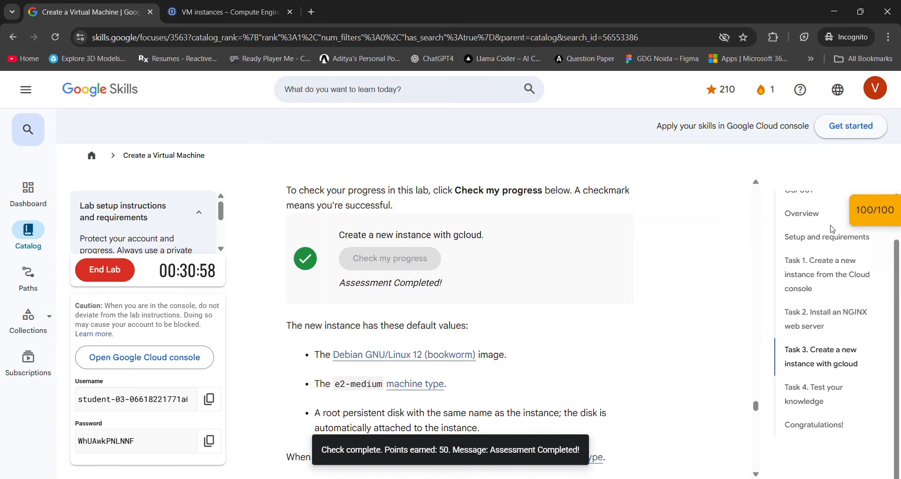
End the Create a Virtual Machine lab, confirm ending it, and skip the satisfaction survey without submitting a rating
scroll(652, 280, down, 10)
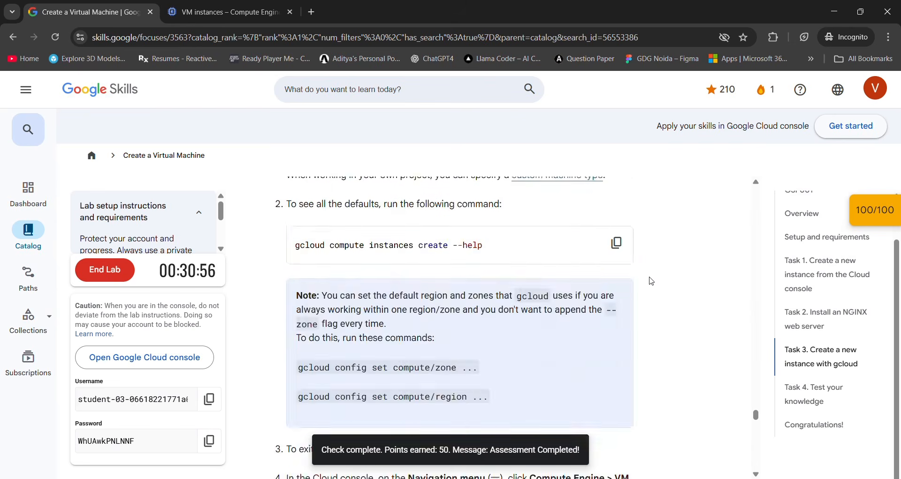
scroll(653, 280, down, 15)
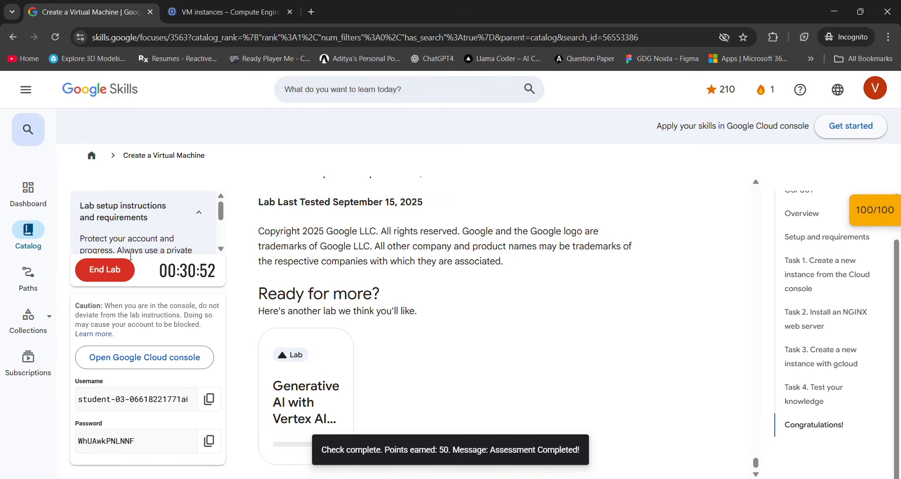
click(108, 270)
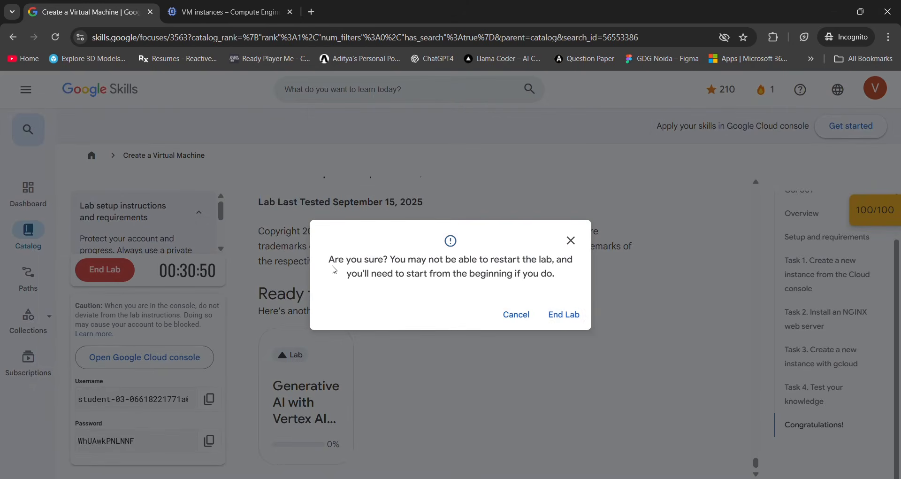
click(559, 310)
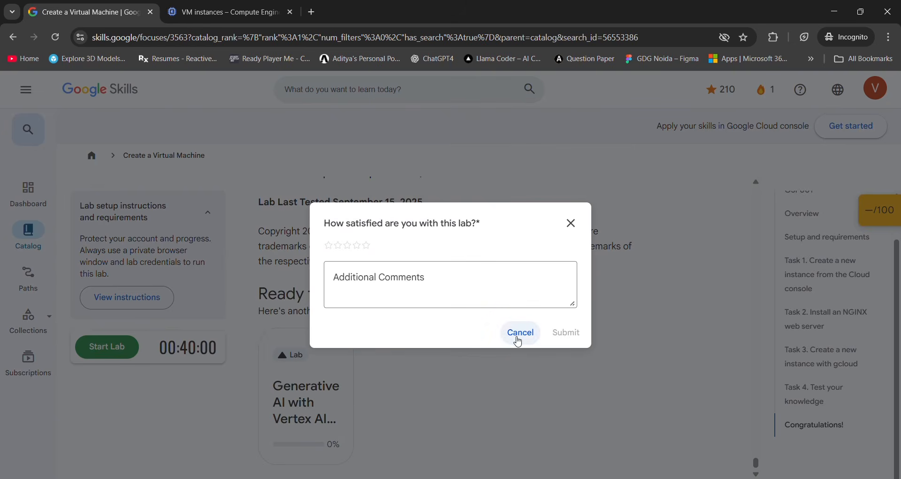
click(520, 334)
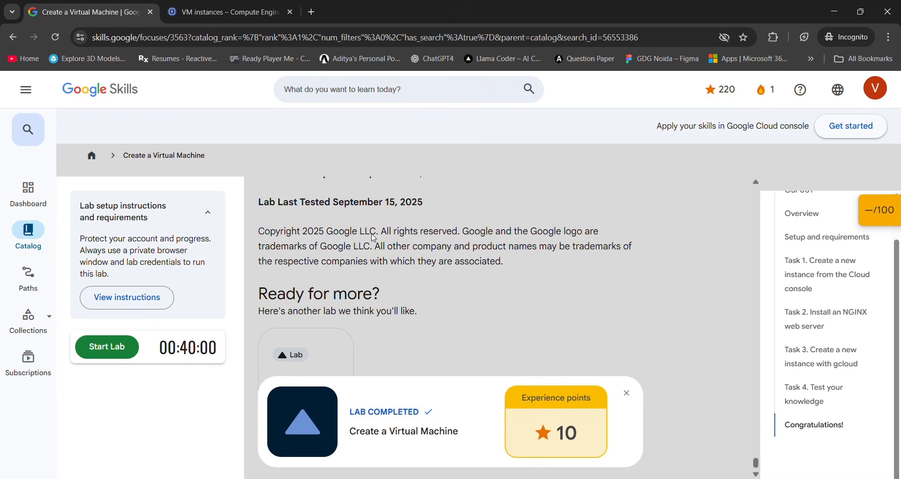
Reload the Create a Virtual Machine lab page and dismiss the low-battery warning
click(55, 38)
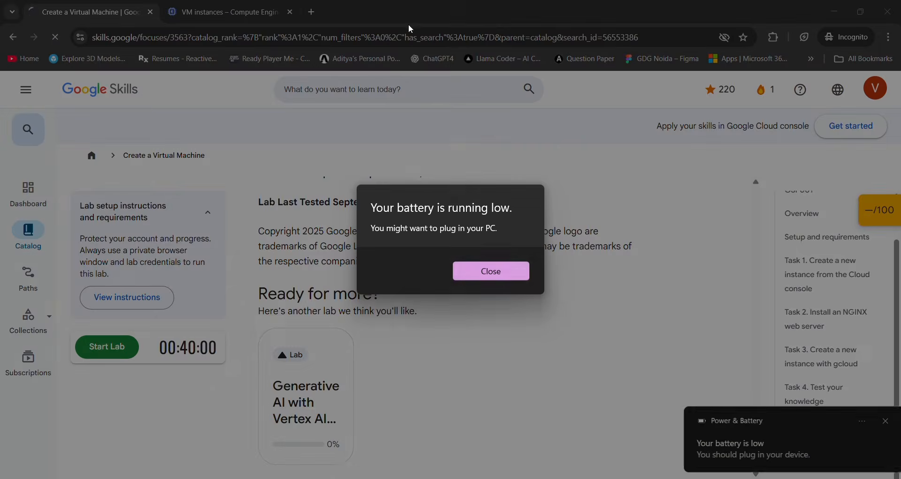
click(480, 274)
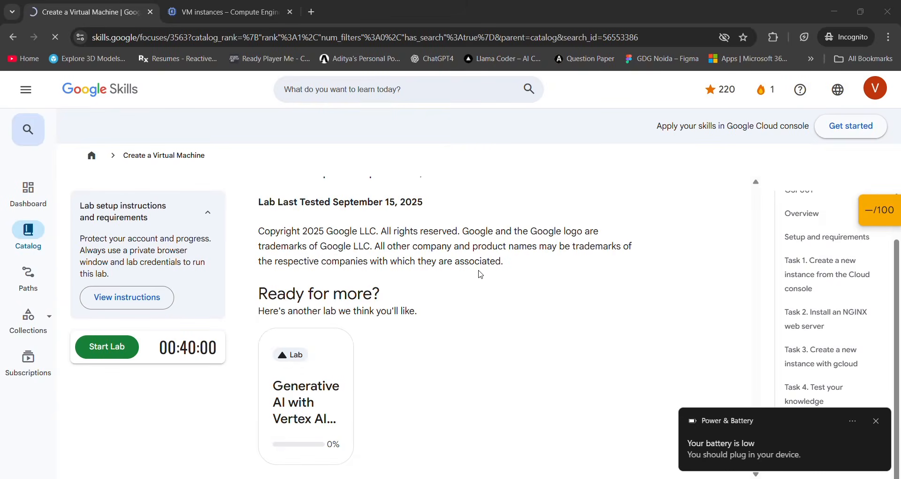